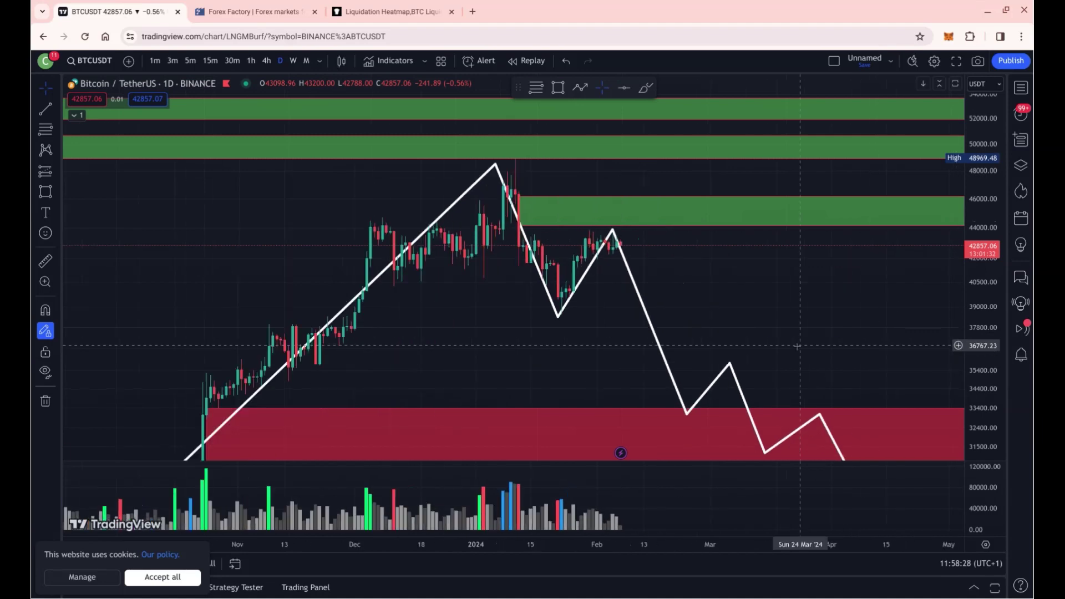
Step: Draw a horizontal line at the late-January 2024 swing low, at about 38,522 on the BTCUSDT daily chart
scroll(797, 346, "up", 2)
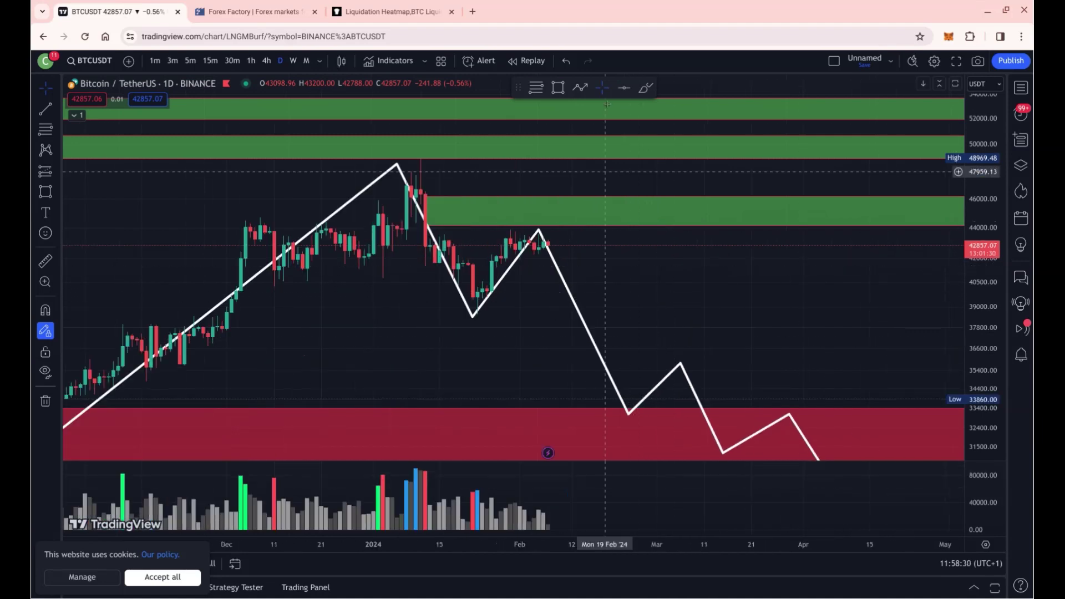
left_click(624, 87)
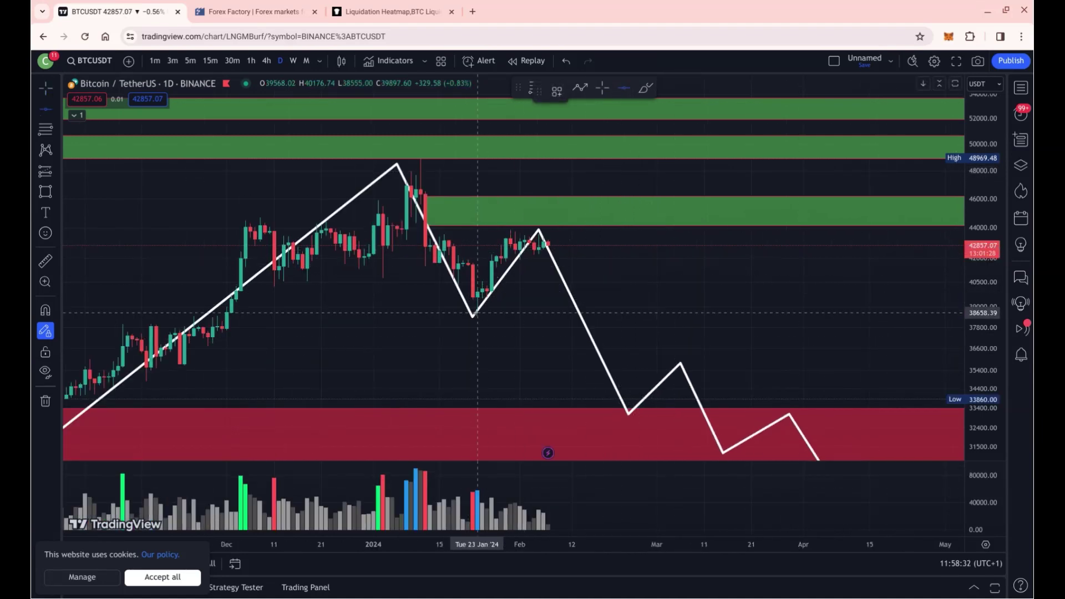
left_click(477, 314)
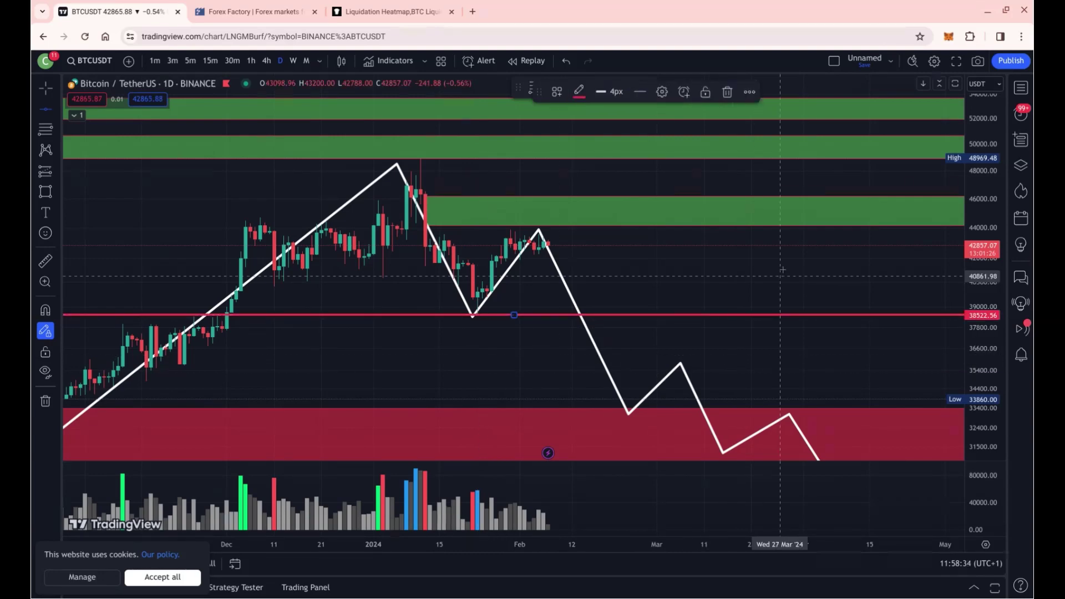
key("Escape")
Step: Examine the projected path below the new line, the red zones underneath, and the October 2023 candles and volume spikes where they begin
scroll(685, 295, "up", 1)
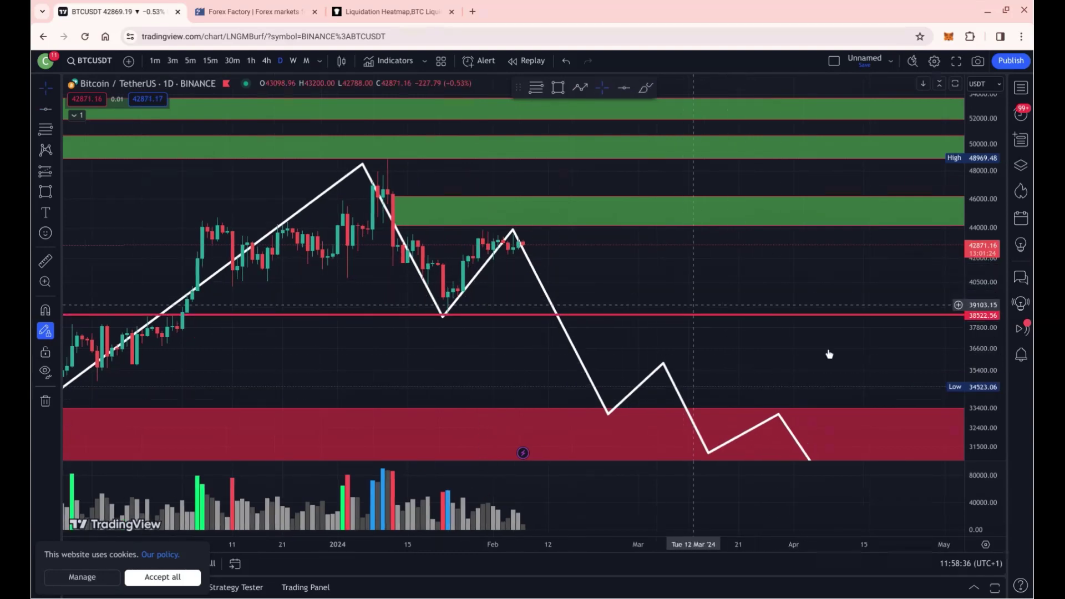
left_click_drag(988, 404, 988, 345)
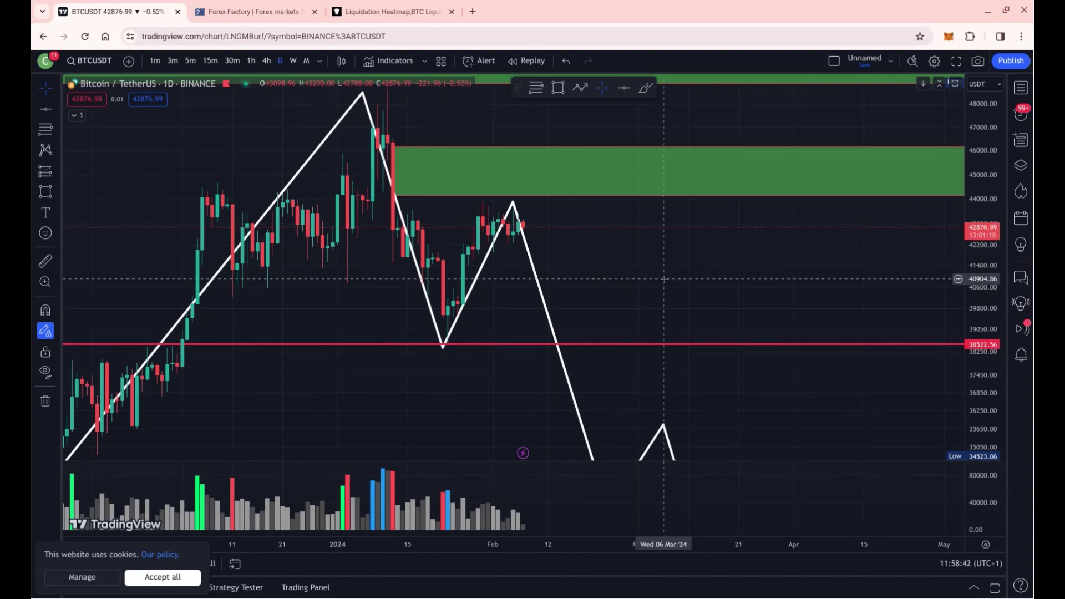
left_click_drag(658, 292, 549, 223)
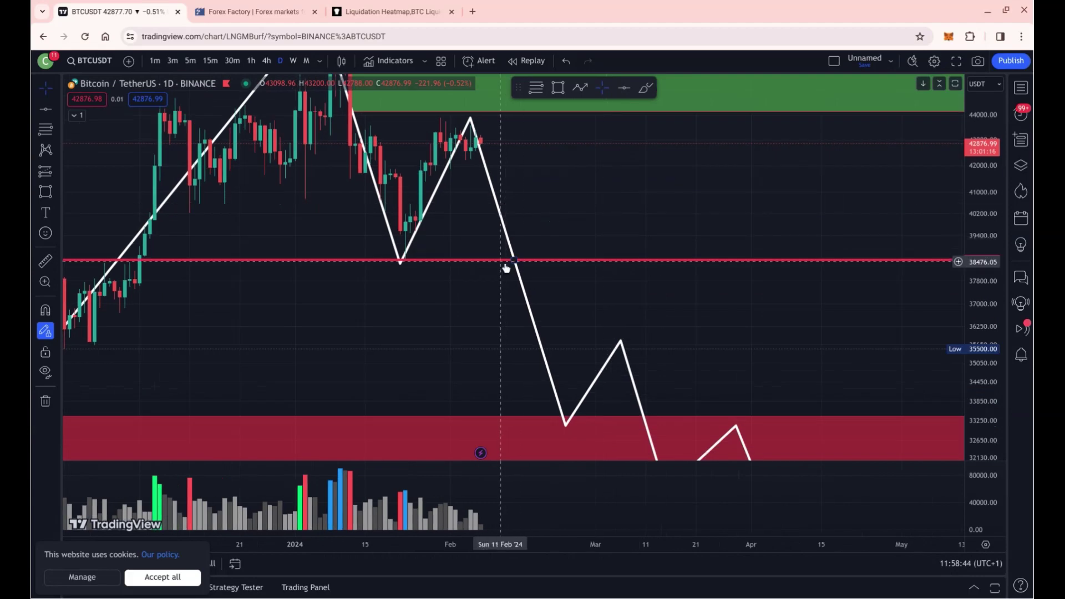
left_click(520, 274)
scroll(581, 311, "down", 1)
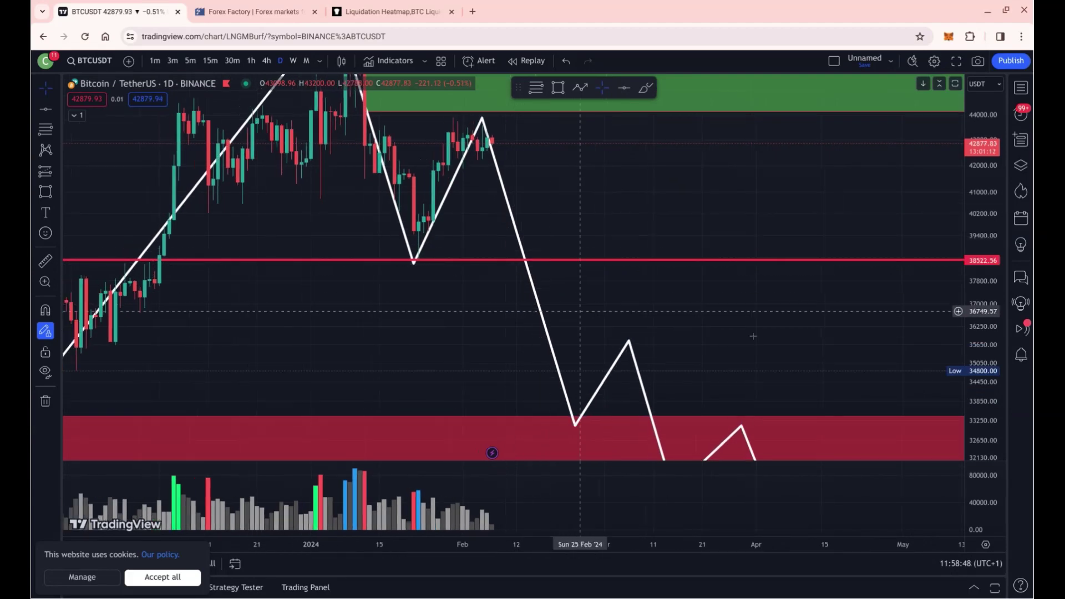
scroll(753, 336, "down", 2)
left_click_drag(981, 304, 910, 437)
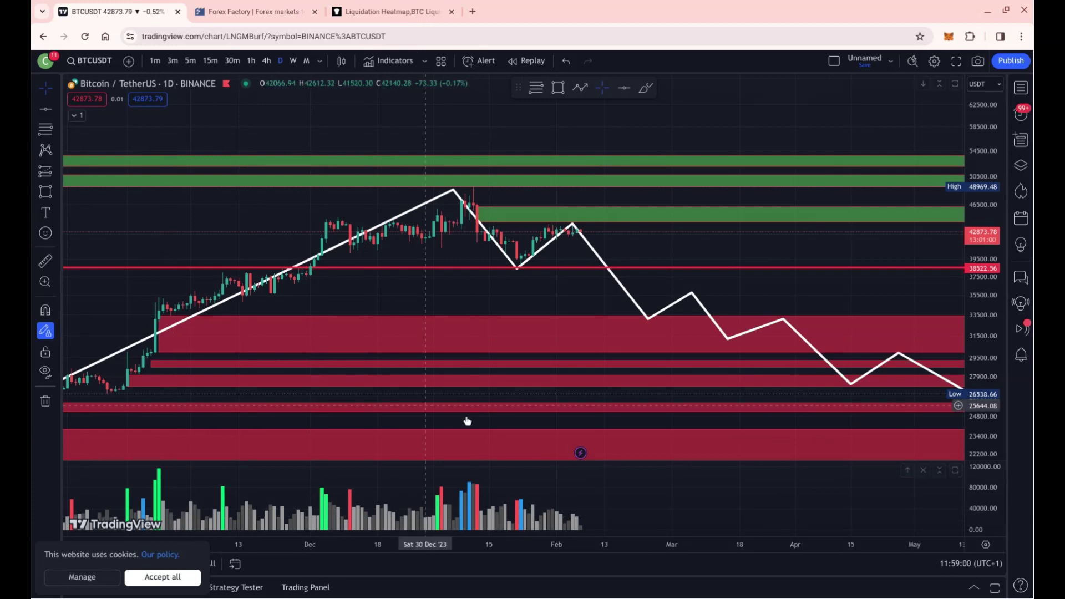
scroll(337, 366, "up", 1)
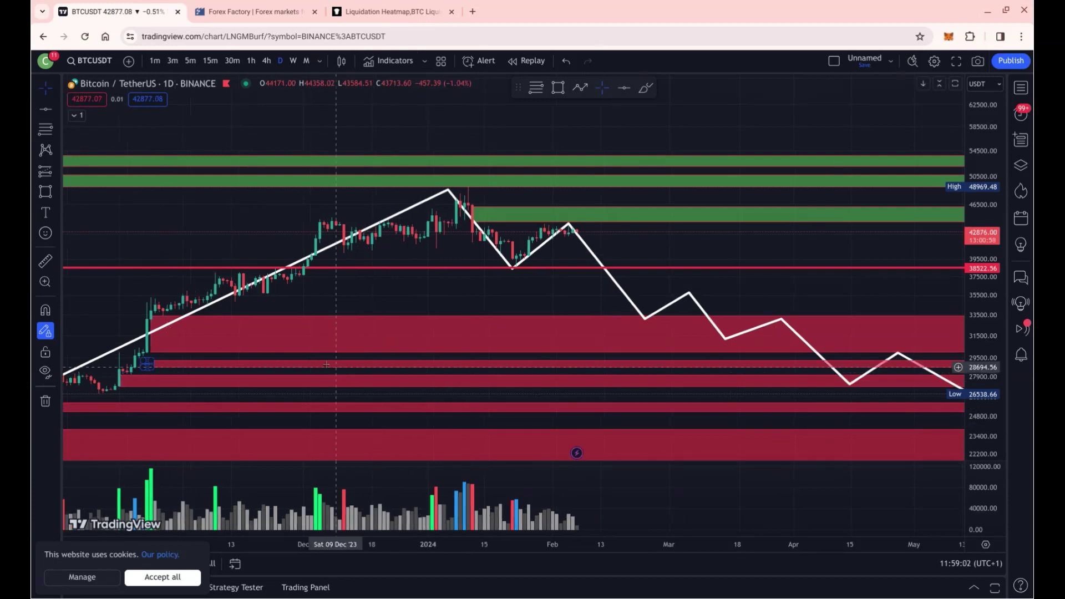
scroll(333, 363, "down", 1)
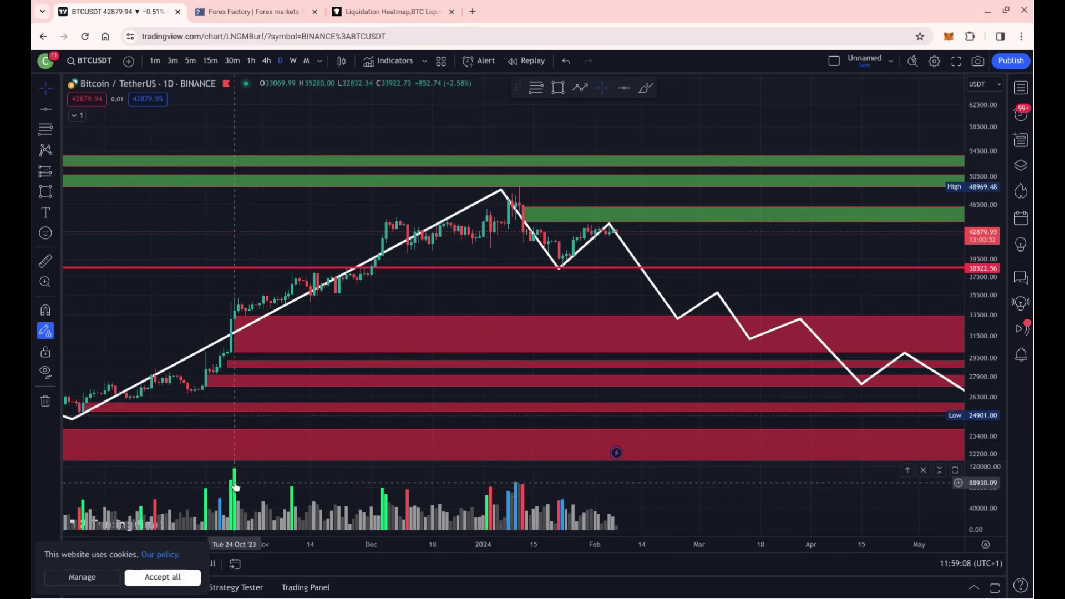
left_click(233, 324)
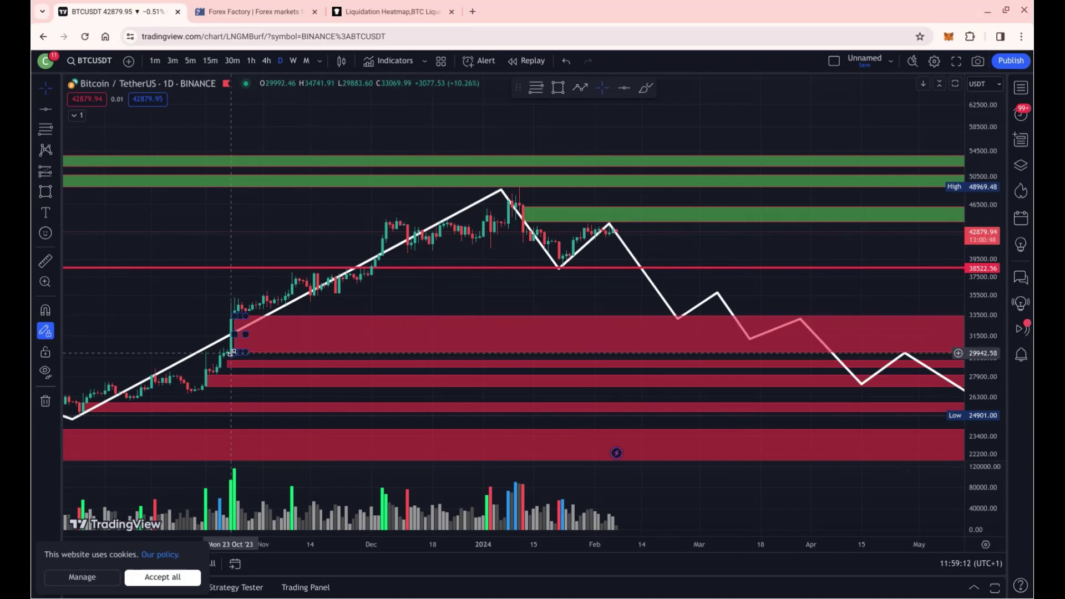
scroll(669, 365, "down", 5)
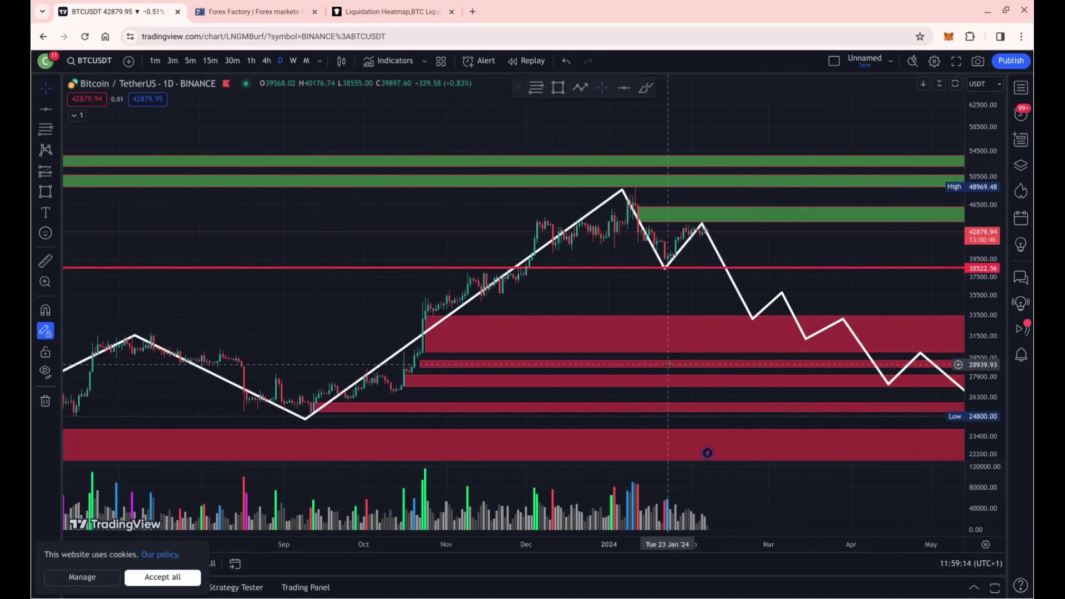
scroll(721, 361, "up", 5)
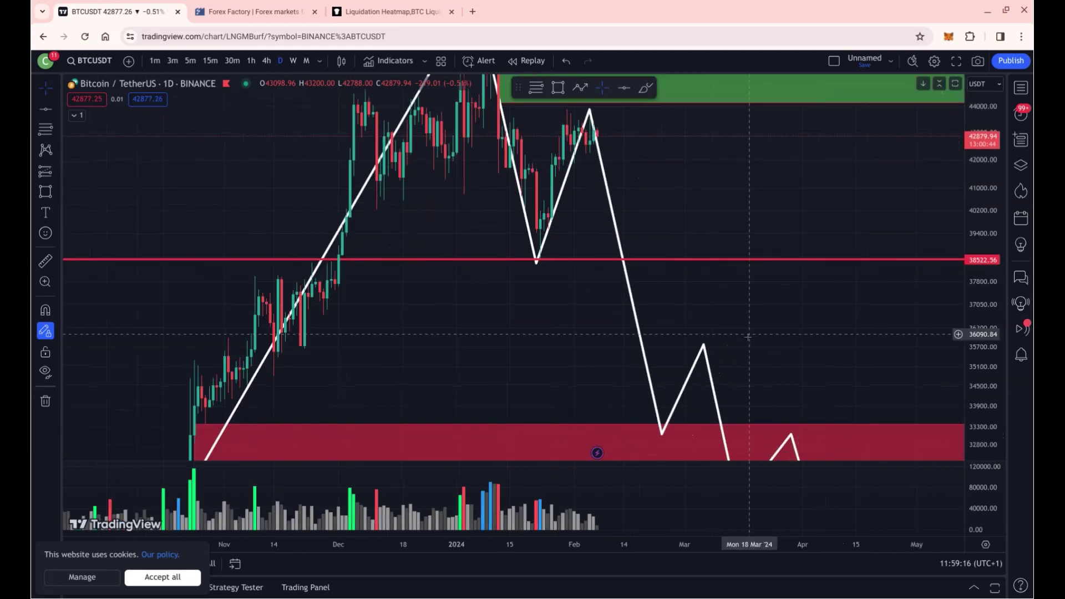
Step: Compare the green zone just above the current price with the horizontal line and the red zones beneath it
scroll(644, 373, "up", 6)
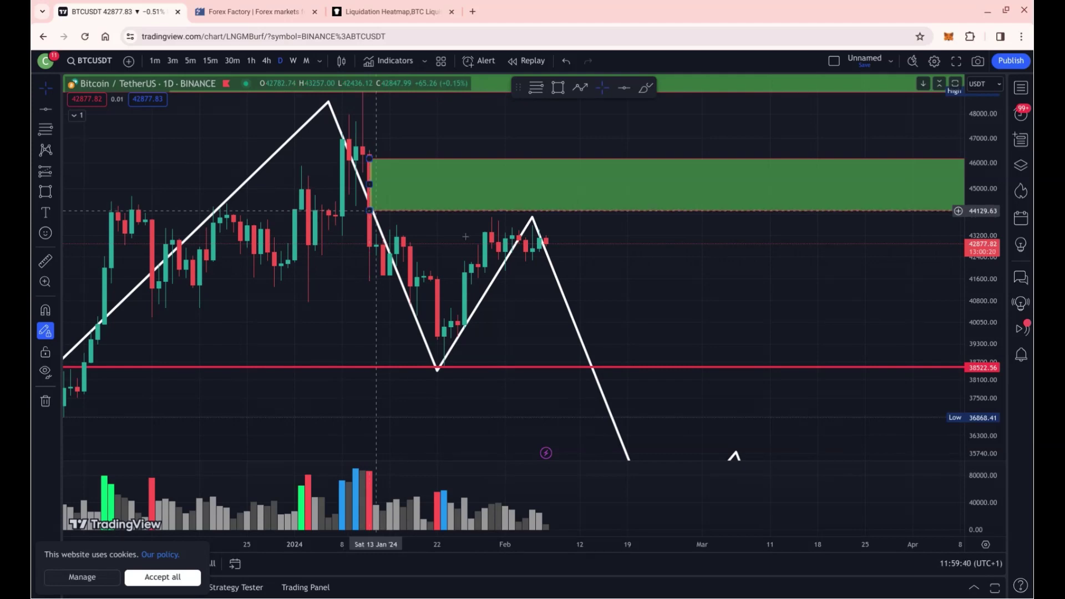
scroll(756, 310, "down", 1)
left_click_drag(757, 316, 724, 206)
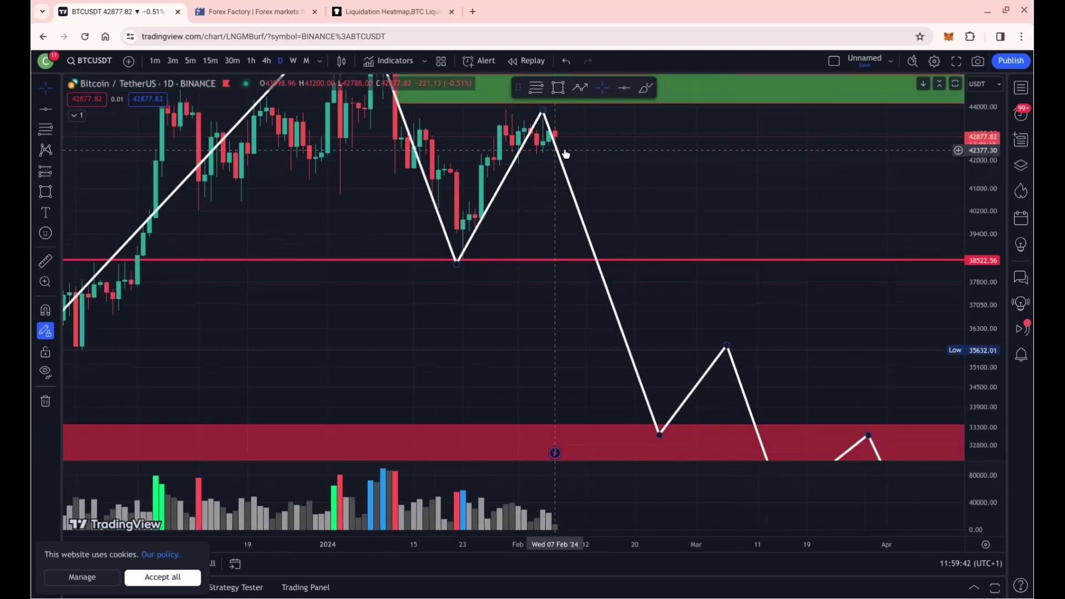
scroll(619, 320, "down", 5)
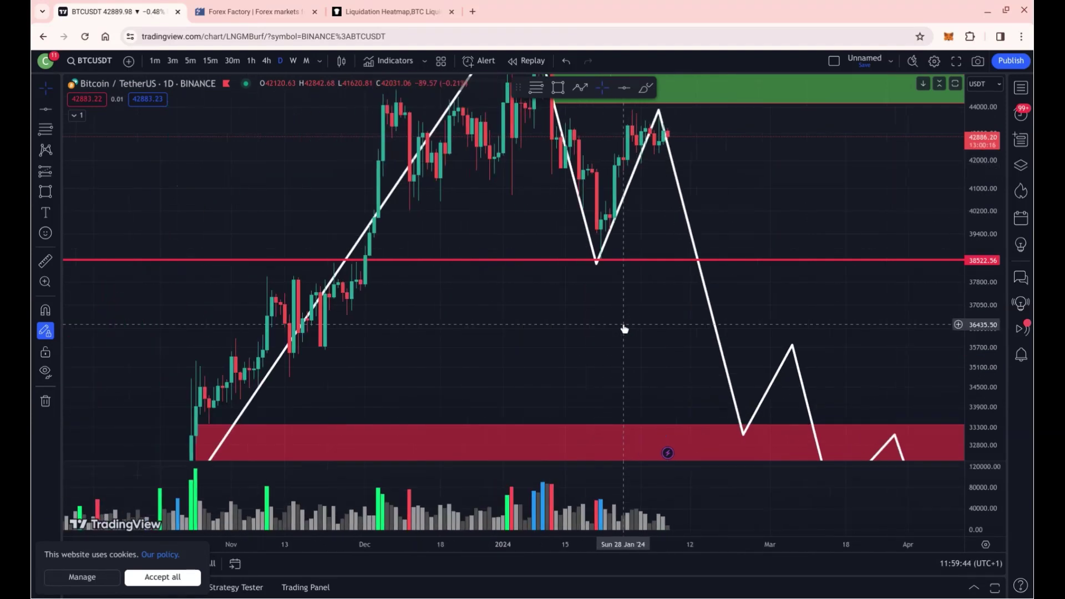
scroll(666, 328, "down", 2)
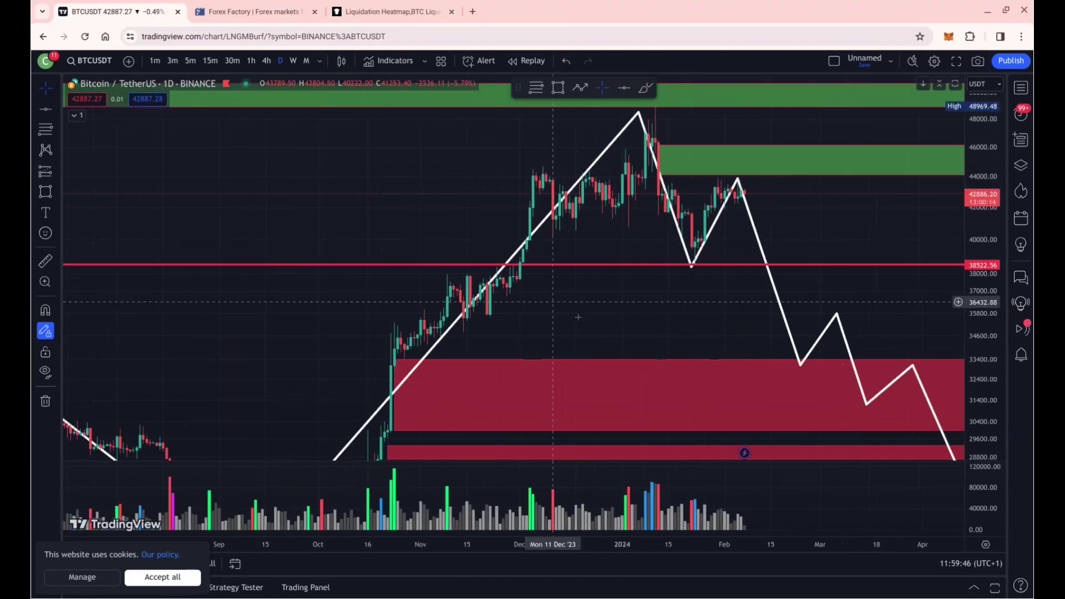
left_click_drag(585, 300, 521, 209)
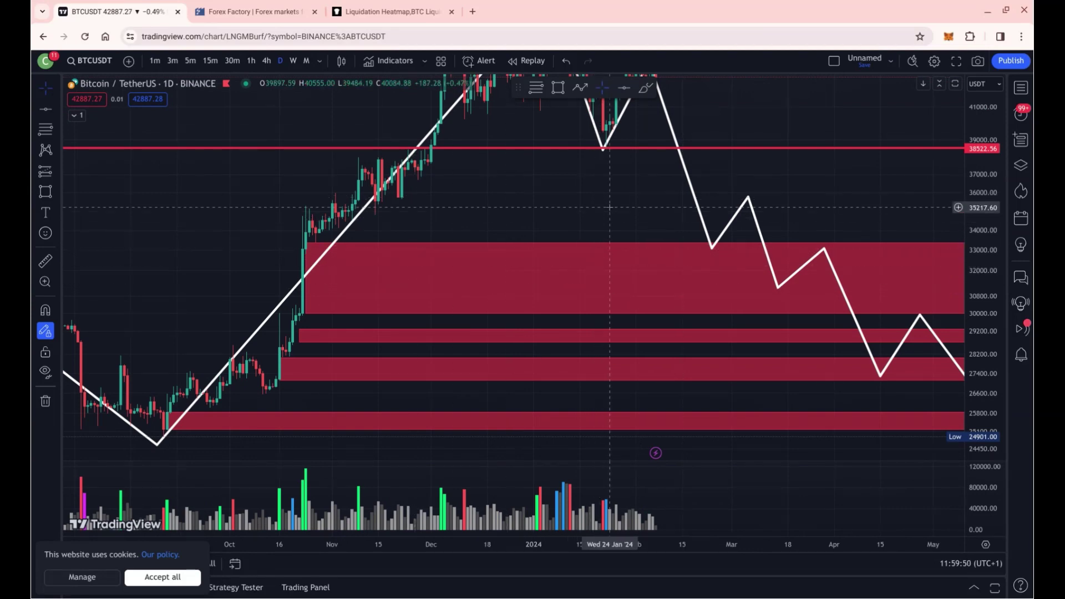
left_click_drag(611, 207, 600, 221)
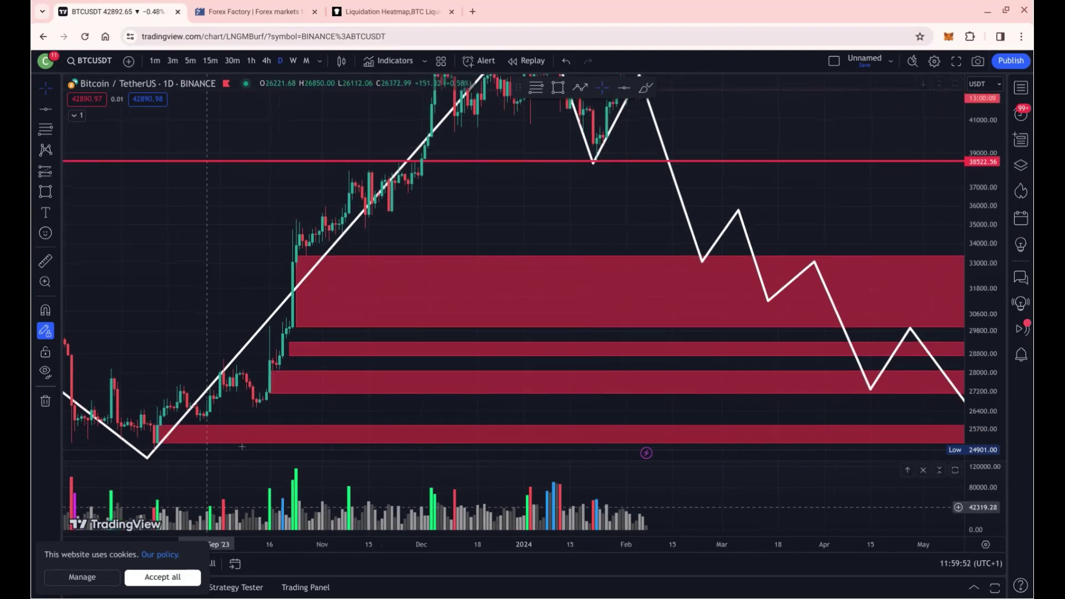
scroll(638, 238, "right", 3)
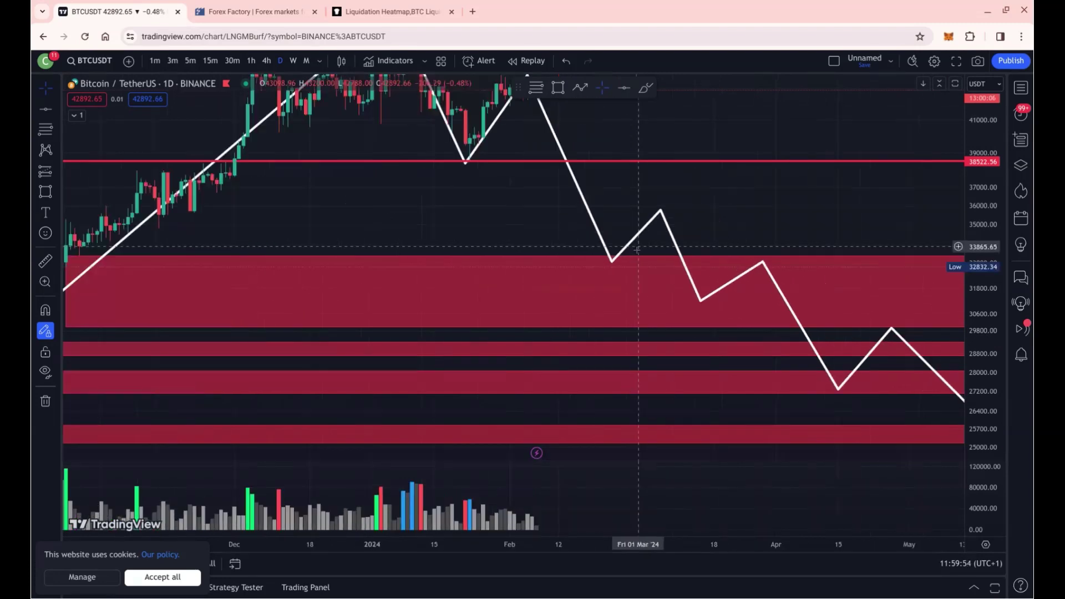
left_click_drag(656, 195, 714, 233)
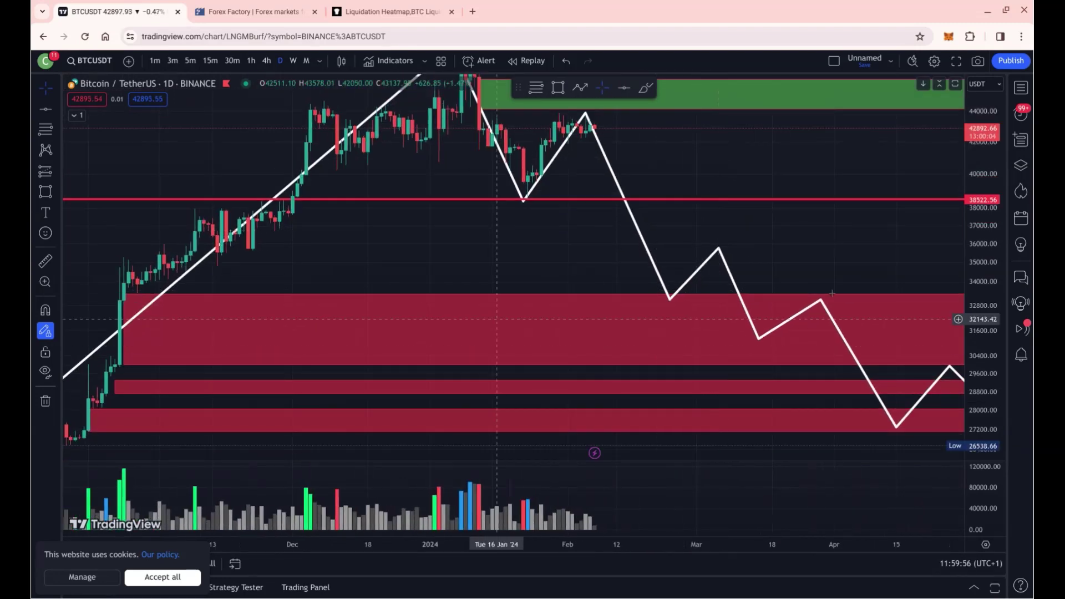
Step: Follow the white projected path forward from the early-February high through the line and the stacked red zones
scroll(691, 256, "right", 5)
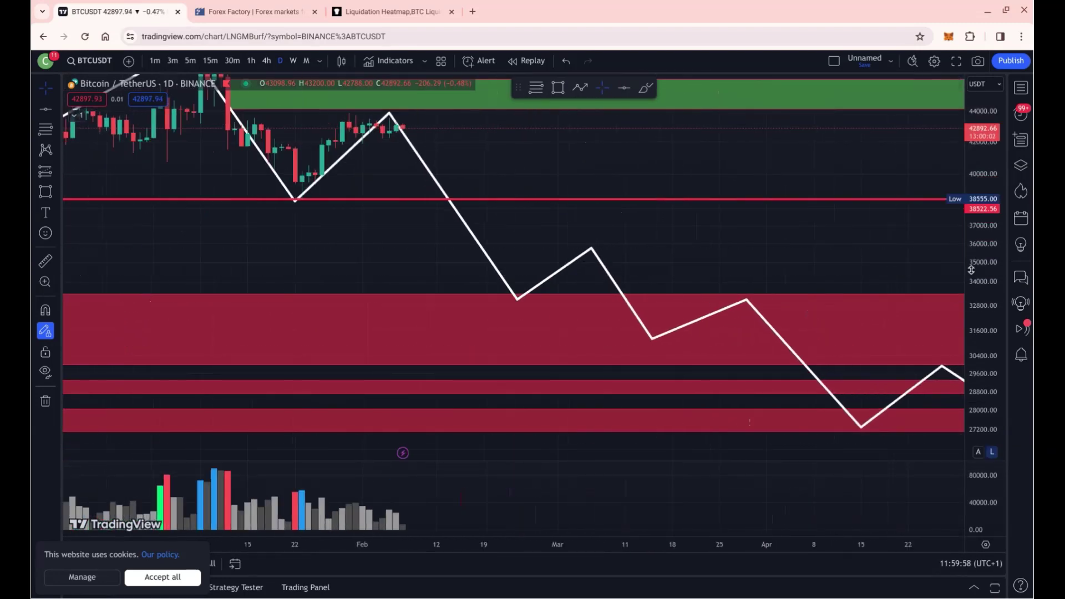
scroll(847, 243, "down", 2)
left_click_drag(838, 251, 605, 281)
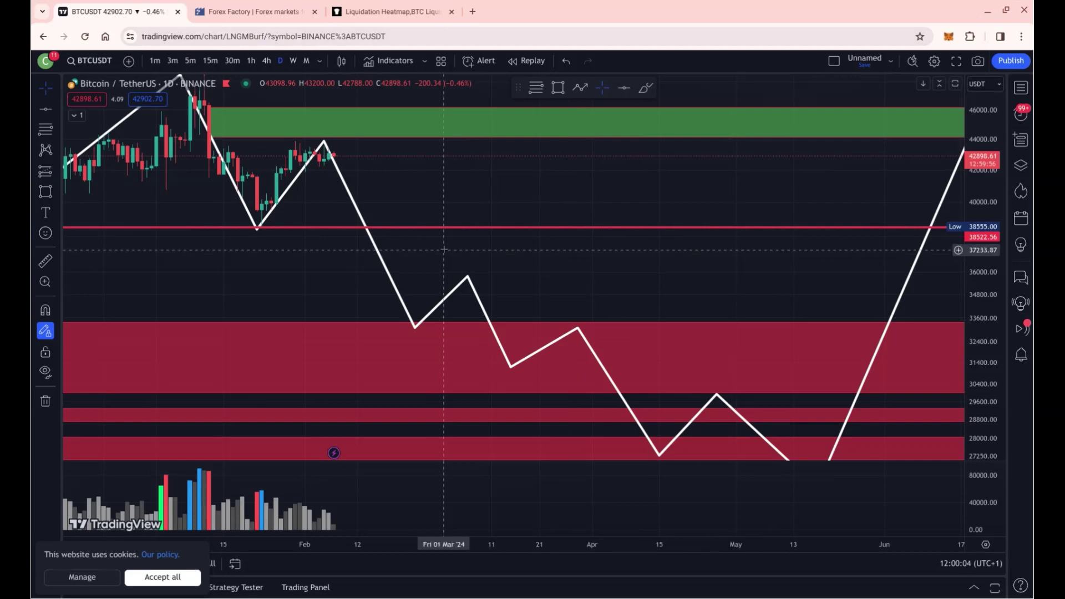
left_click_drag(438, 276, 472, 264)
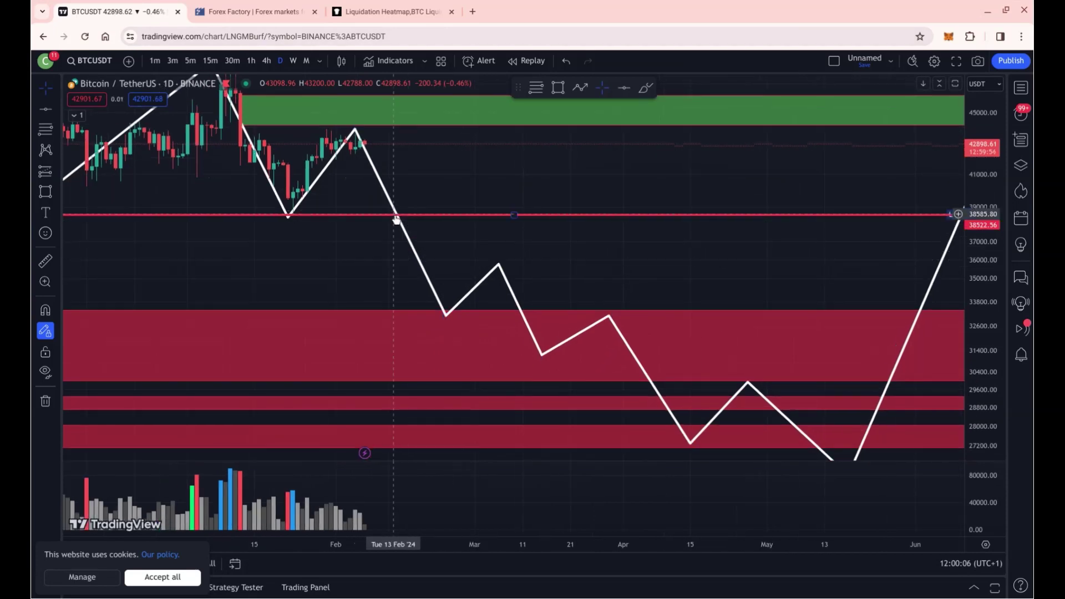
left_click_drag(475, 254, 611, 373)
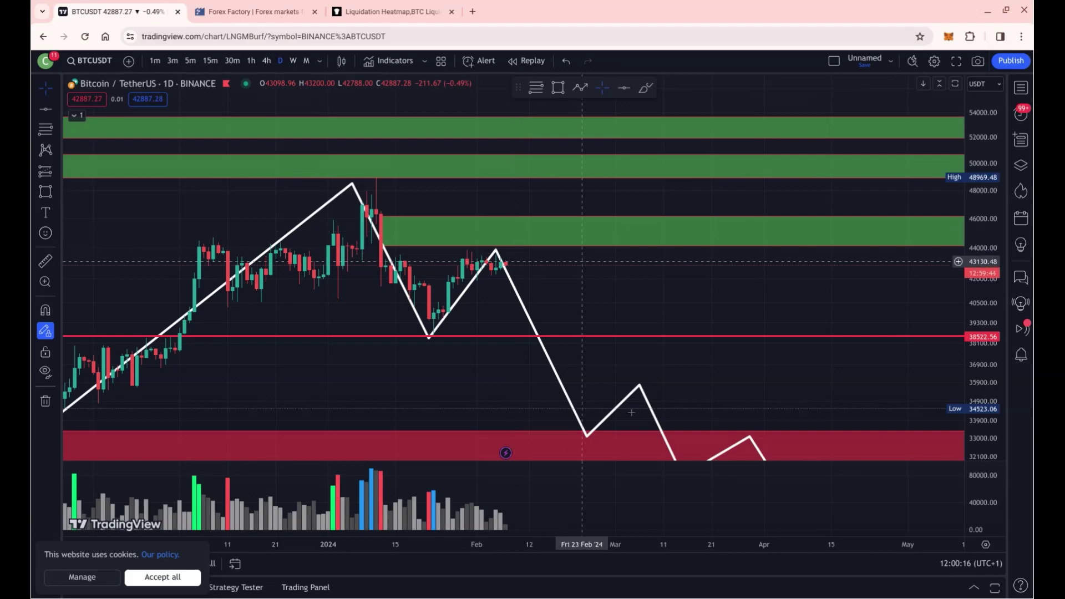
scroll(581, 366, "down", 1)
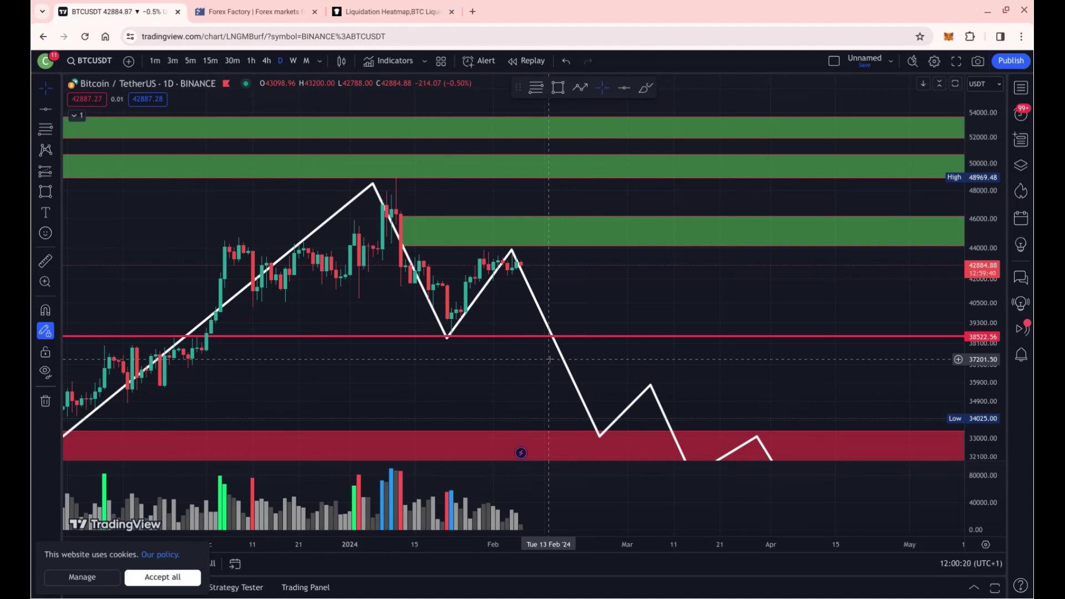
scroll(608, 343, "down", 2)
scroll(618, 364, "up", 3)
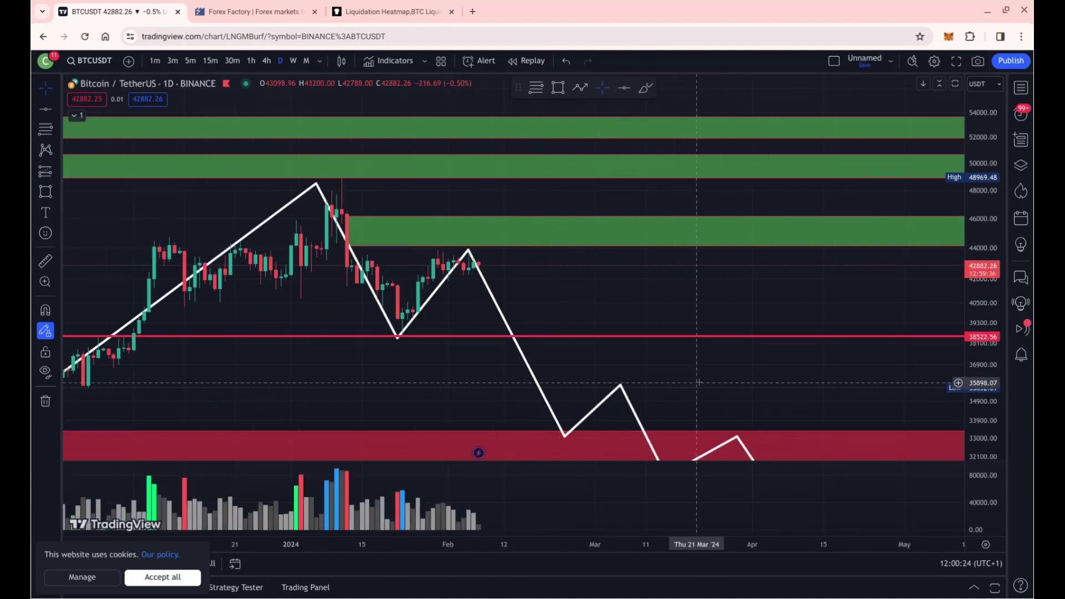
left_click_drag(683, 341, 595, 238)
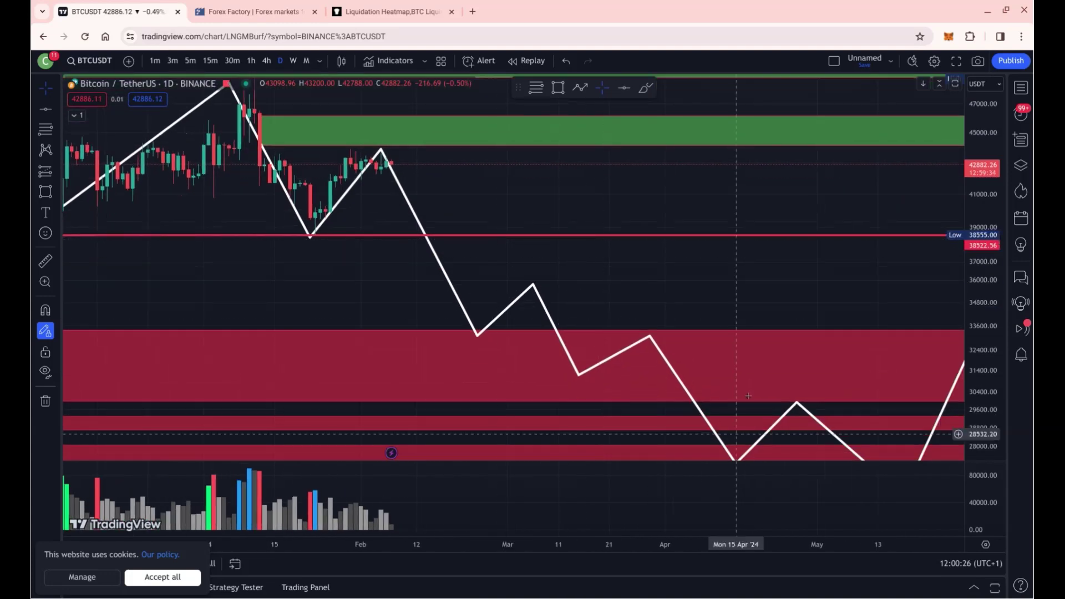
scroll(740, 416, "down", 1)
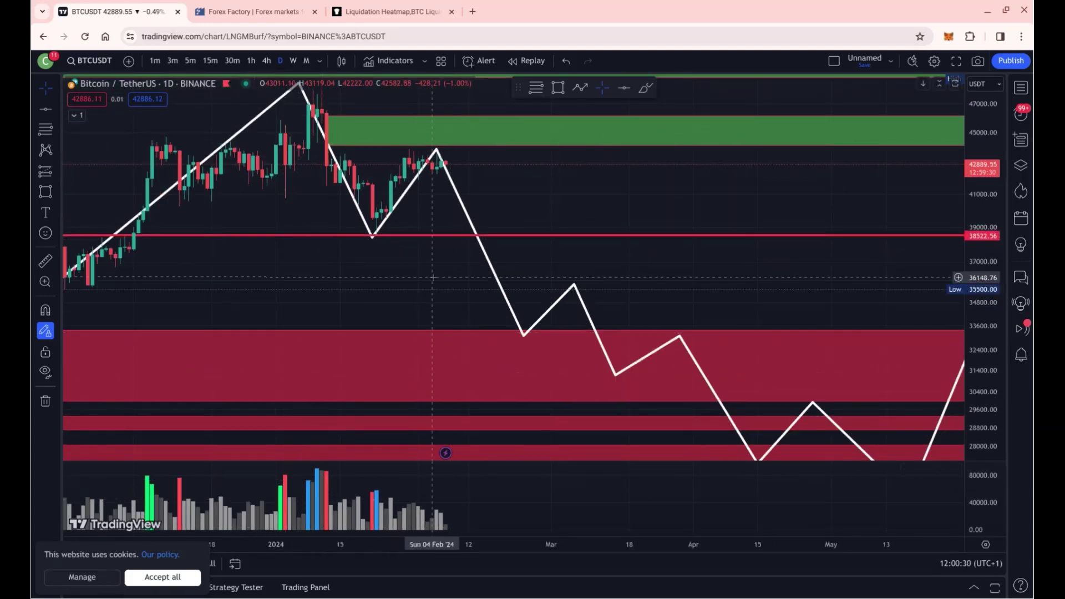
Step: Check this week's economic calendar on Forex Factory and inspect the brightest liquidation levels around price on the CoinGlass Binance BTC/USDT heatmap
left_click(252, 12)
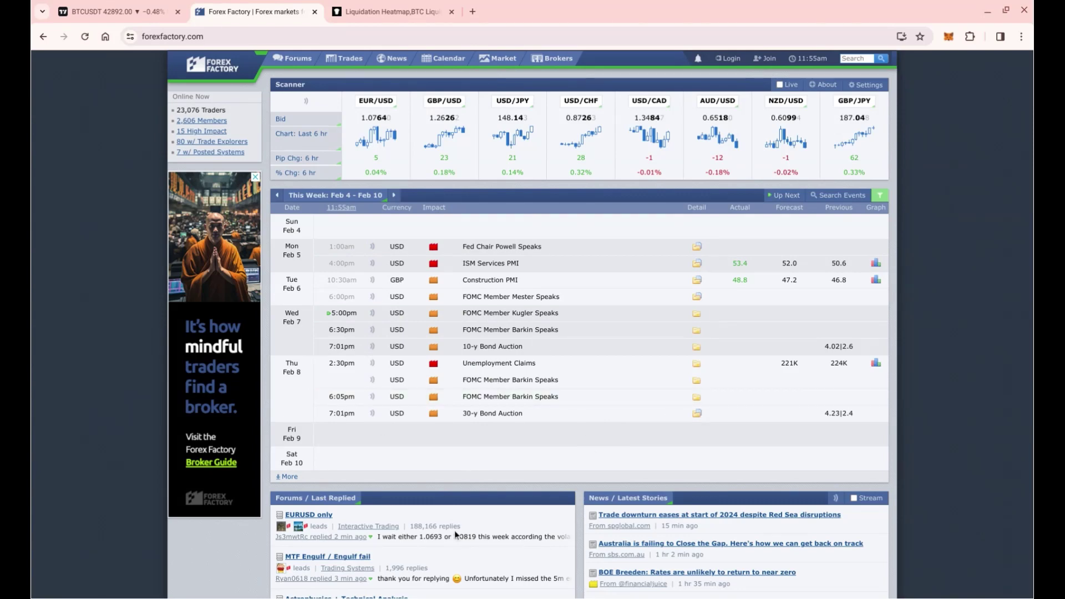
left_click(391, 11)
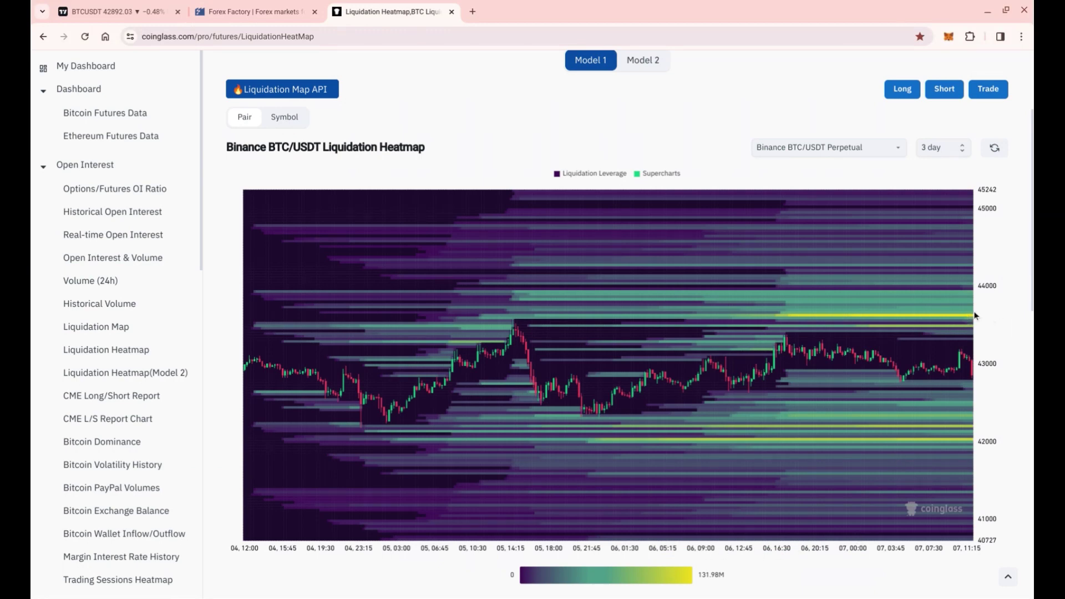
mouse_move(962, 319)
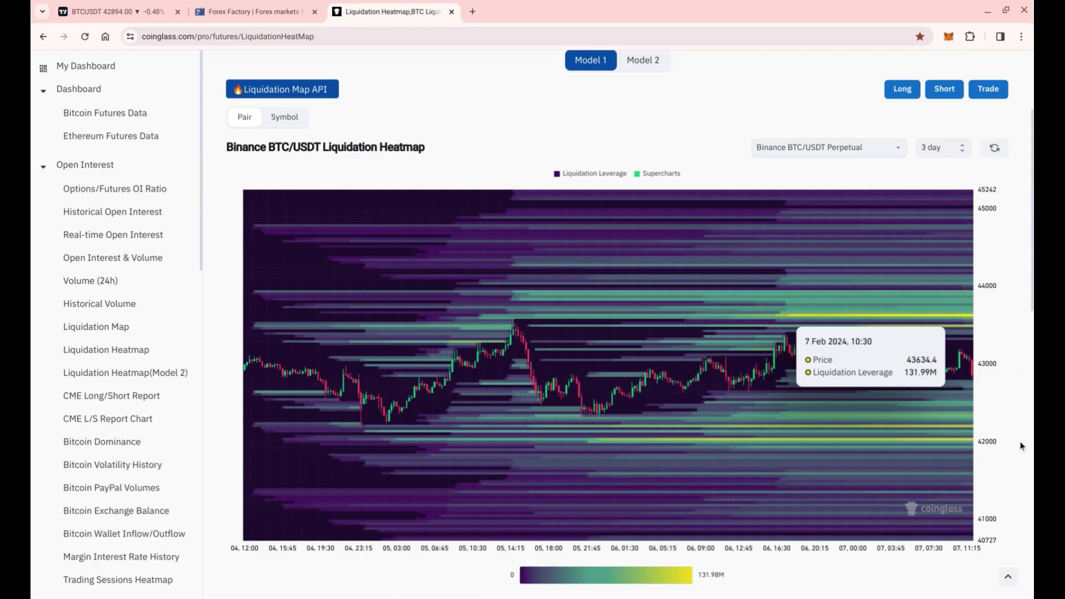
mouse_move(967, 442)
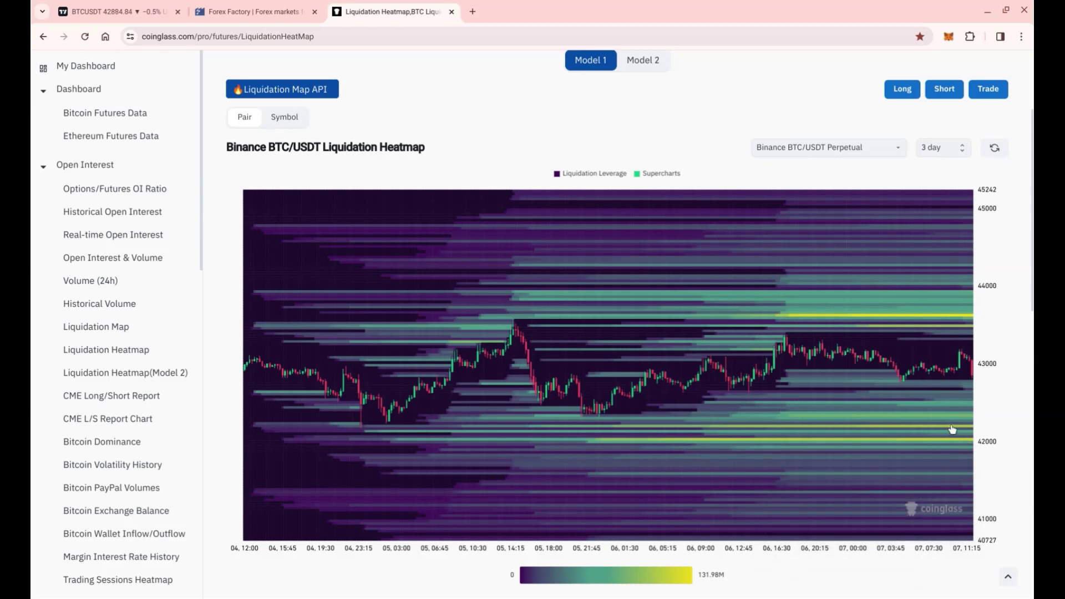
mouse_move(952, 430)
Step: On the AVAX/USDT daily chart, move the white path's early-January low to 31.36 at 8 January 2024
scroll(776, 507, "up", 1)
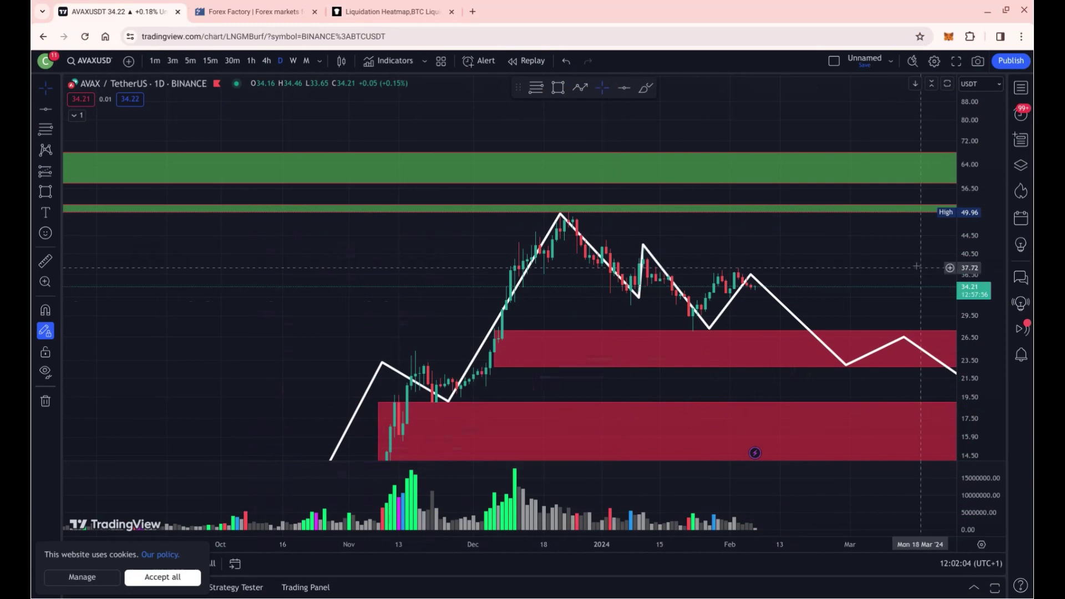
left_click_drag(917, 266, 826, 238)
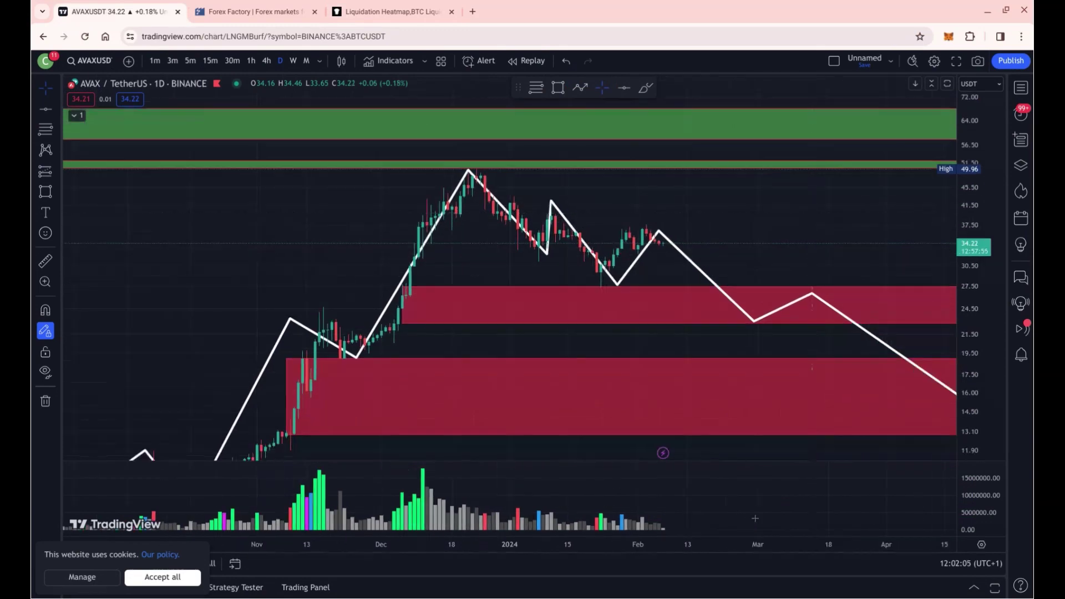
scroll(951, 393, "down", 2)
left_click_drag(982, 364, 982, 294)
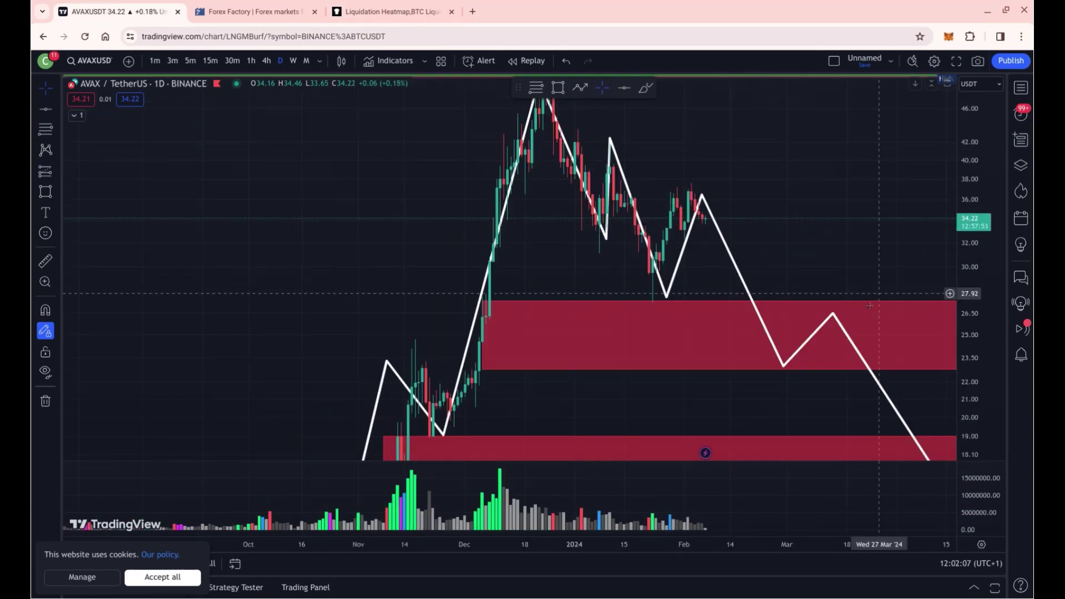
scroll(879, 293, "up", 5)
left_click_drag(610, 236, 713, 296)
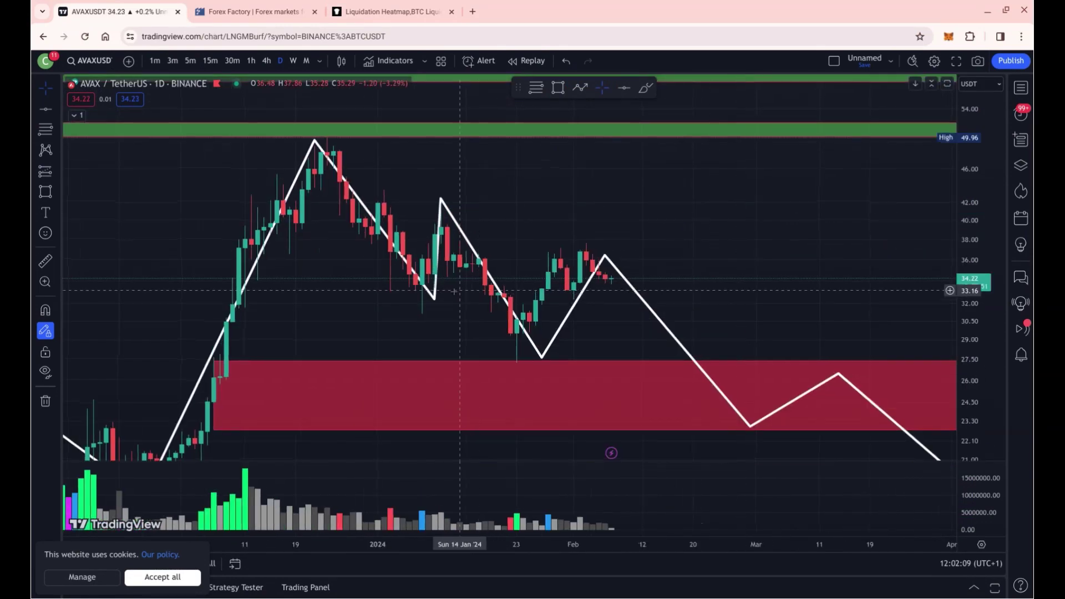
left_click_drag(435, 300, 422, 310)
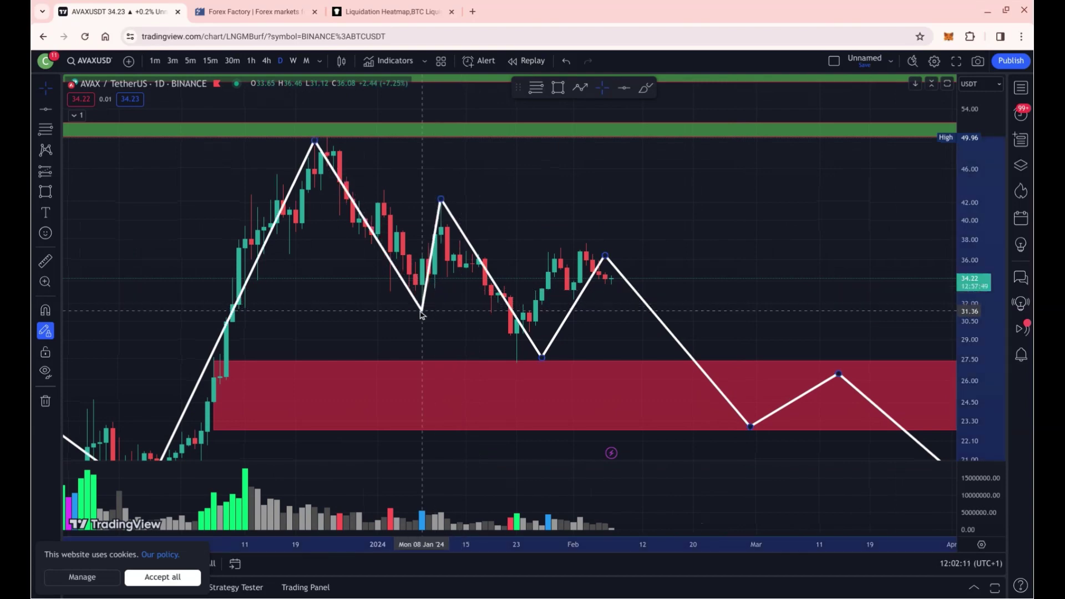
Step: Sketch an illustrative zigzag path from August to 24 December 2023 with rising, falling and again rising swings, and delete it
scroll(604, 241, "down", 6)
left_click_drag(981, 227, 981, 438)
scroll(663, 344, "down", 2)
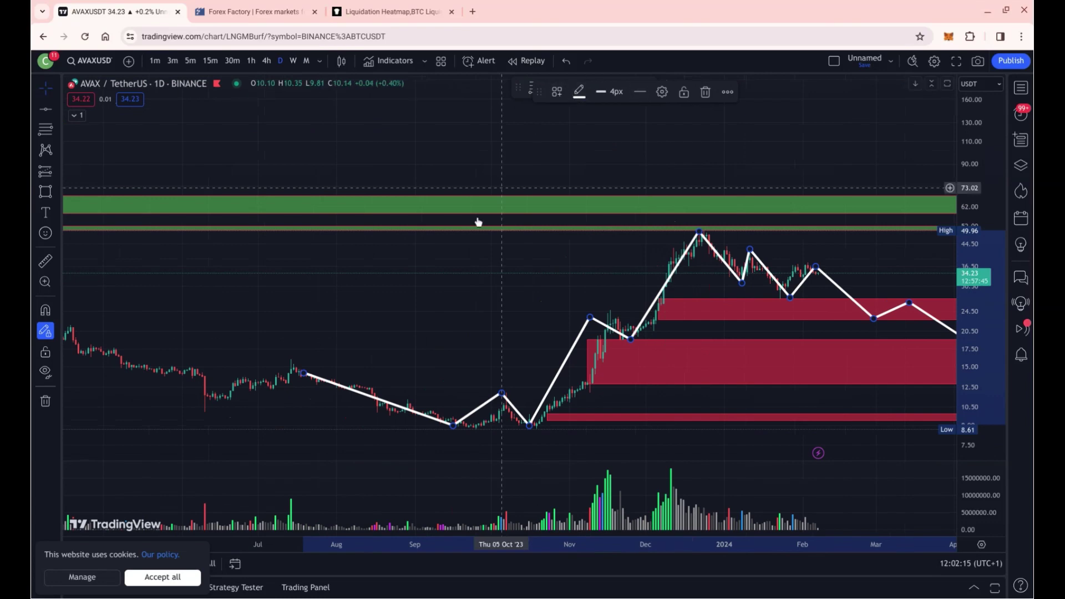
left_click(510, 116)
left_click(579, 90)
left_click(343, 304)
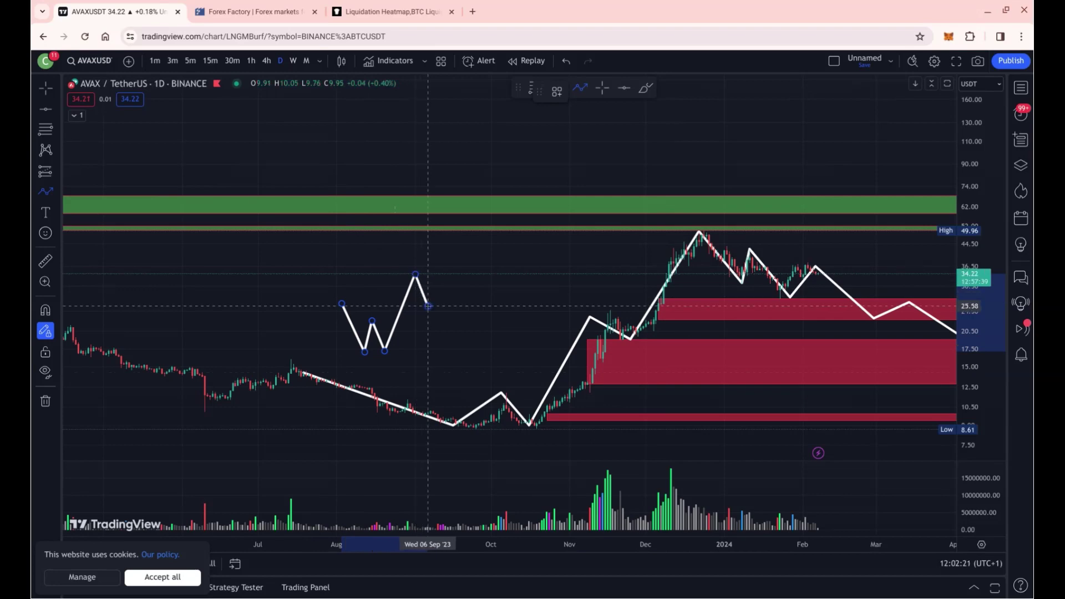
left_click(429, 305)
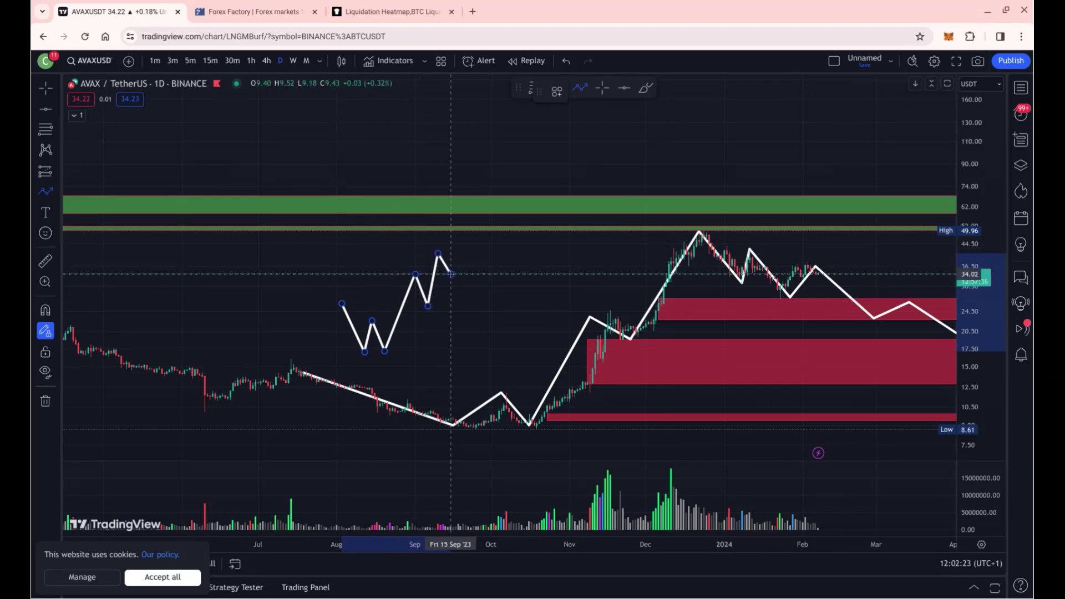
left_click(451, 274)
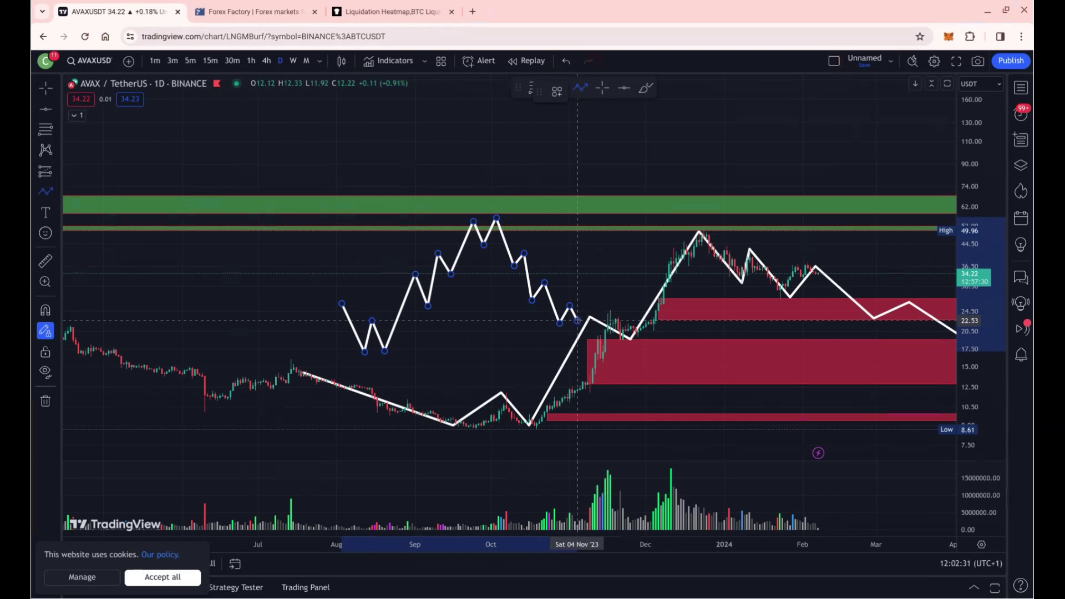
left_click(616, 291)
left_click(657, 235)
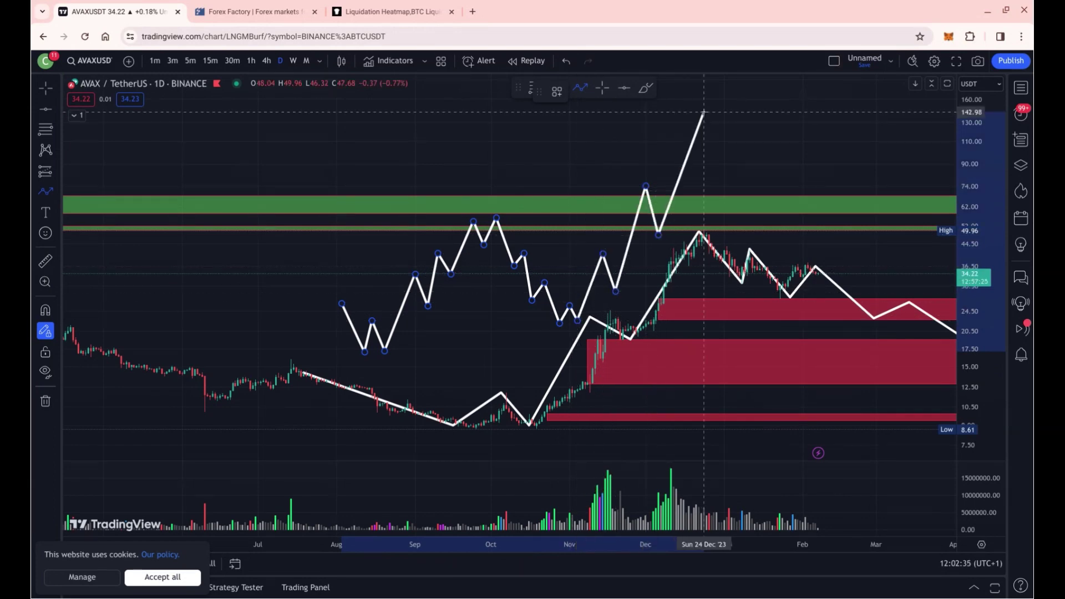
double_click(703, 112)
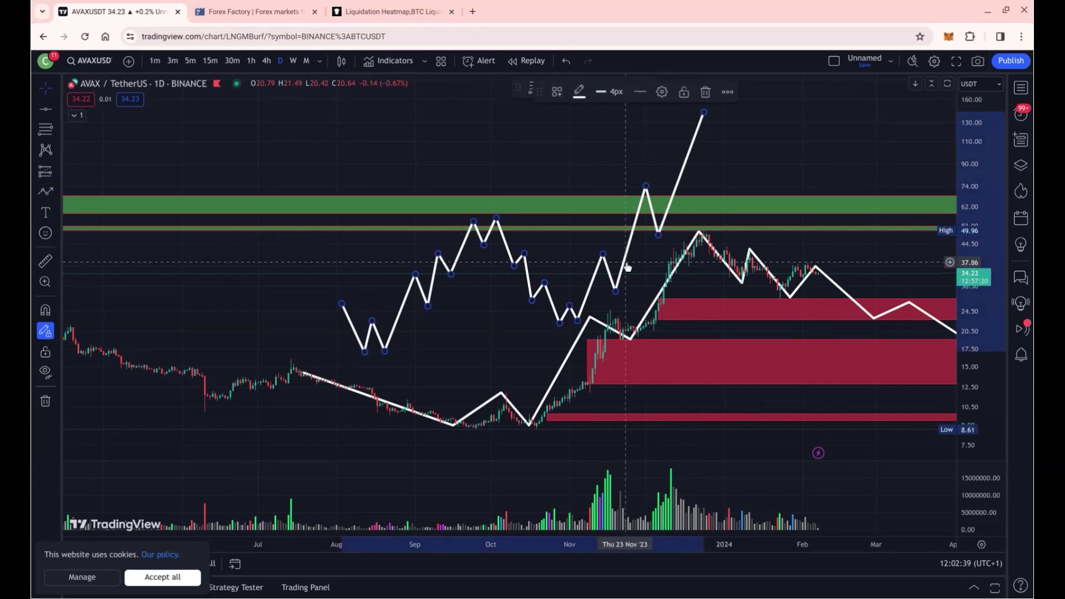
key("Delete")
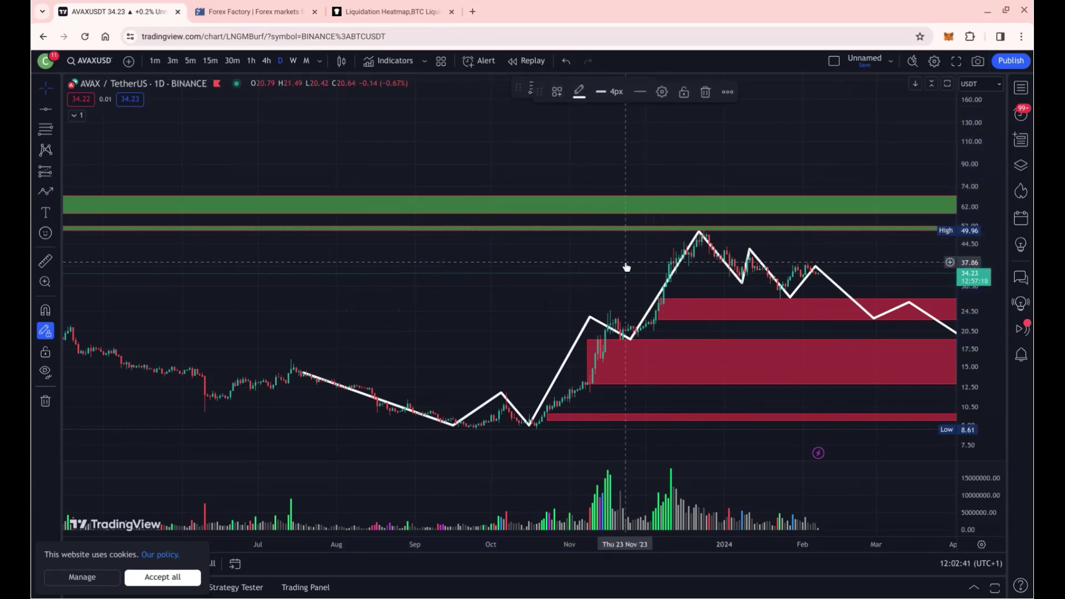
Step: Examine the October 2023 double low, the rally out of it and the red zones at its base and in November
scroll(582, 280, "down", 1)
left_click_drag(573, 328, 549, 225)
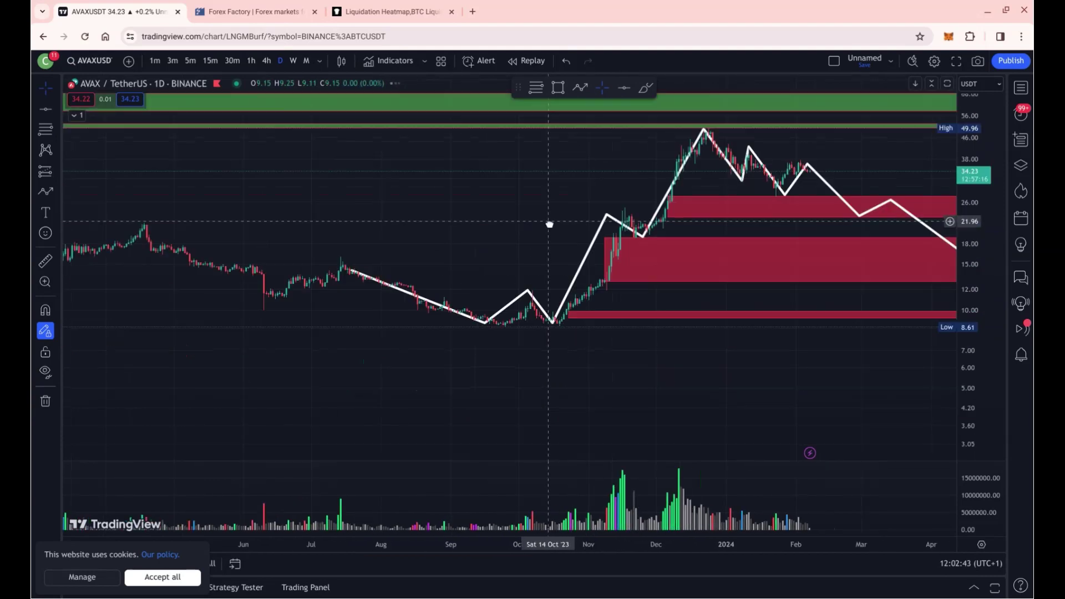
left_click_drag(971, 443, 970, 222)
left_click_drag(445, 210, 300, 76)
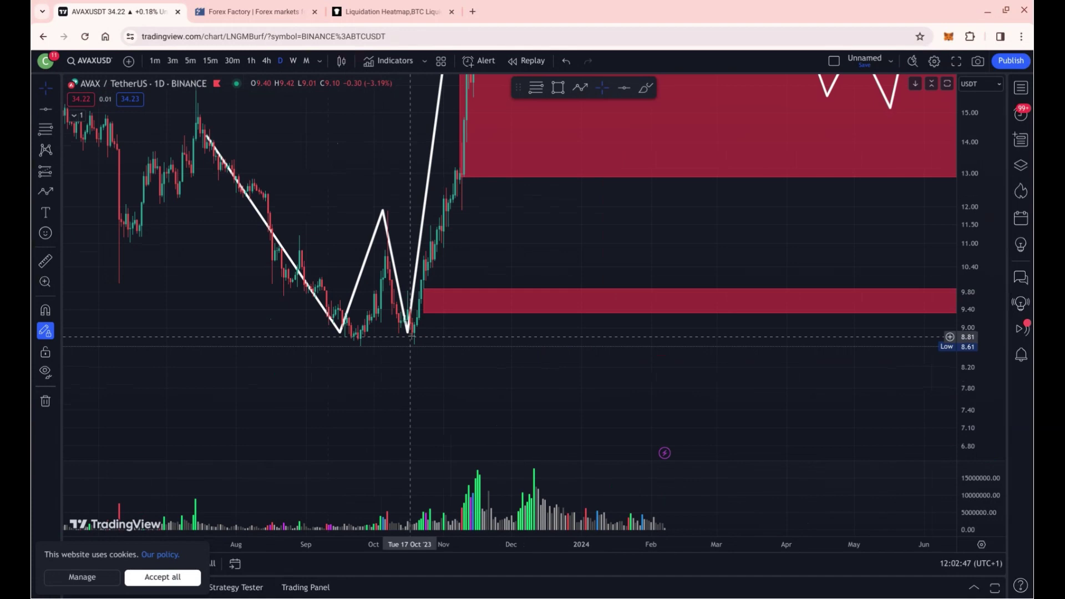
left_click_drag(585, 212, 538, 454)
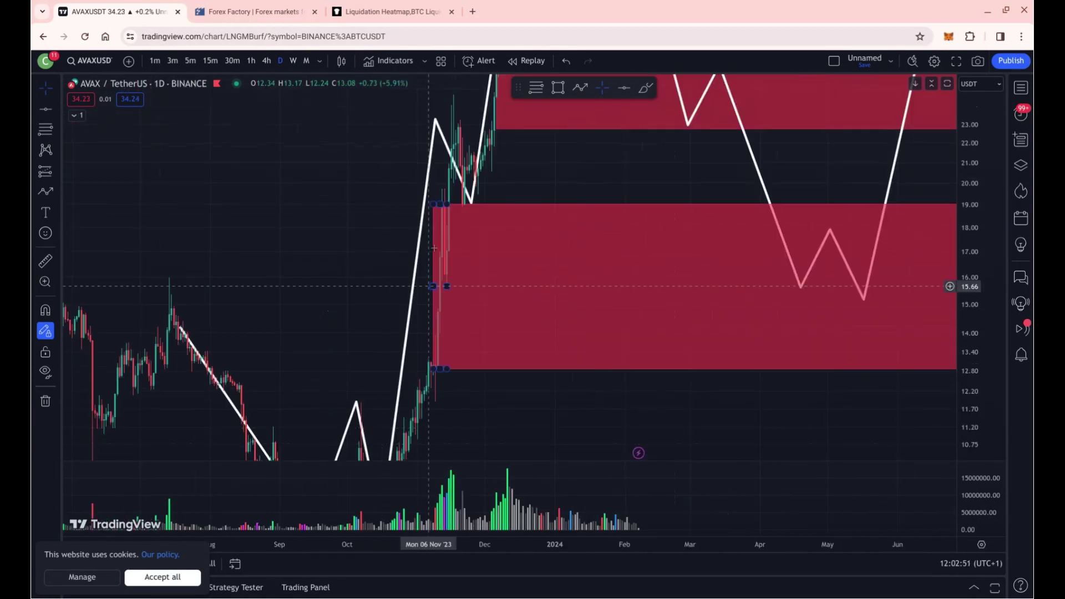
left_click_drag(545, 174, 552, 443)
scroll(502, 277, "up", 1)
scroll(497, 280, "down", 3)
double_click(981, 228)
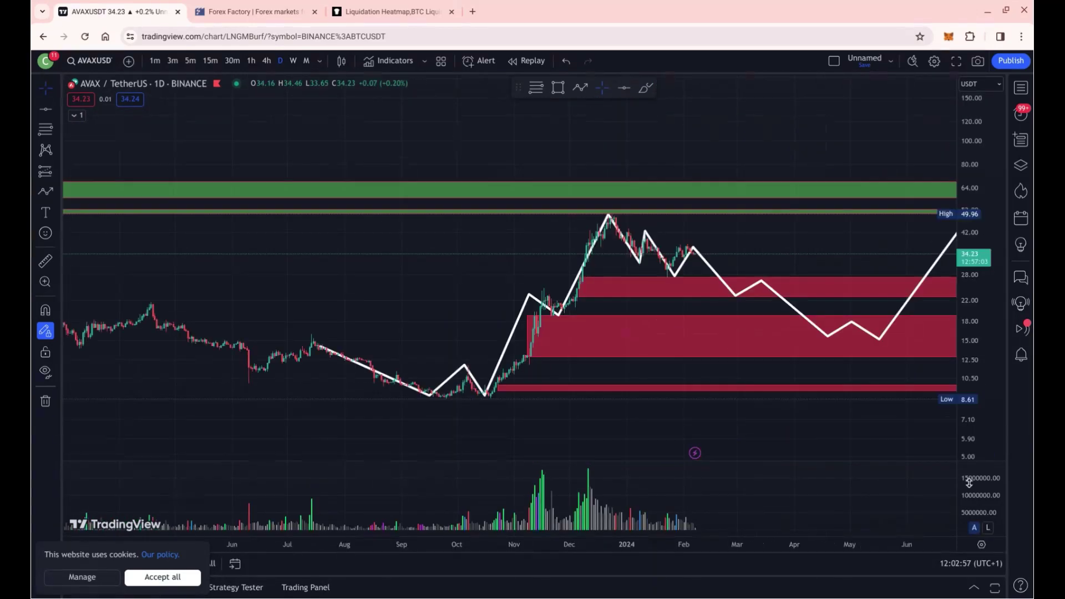
Step: Move four path points onto the November 2023 swings: high about 19, low about 16, high about 25 and low about 19
left_click_drag(474, 302, 455, 262)
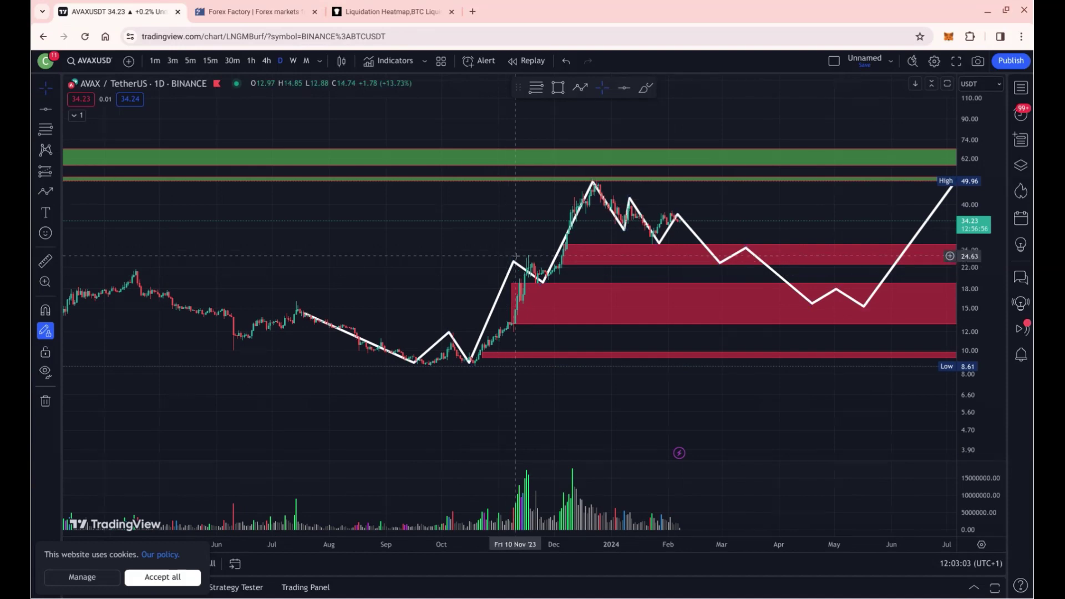
mouse_move(515, 256)
left_mouse_down()
mouse_move(523, 325)
mouse_move(535, 326)
mouse_move(530, 315)
left_mouse_up()
left_click(521, 285)
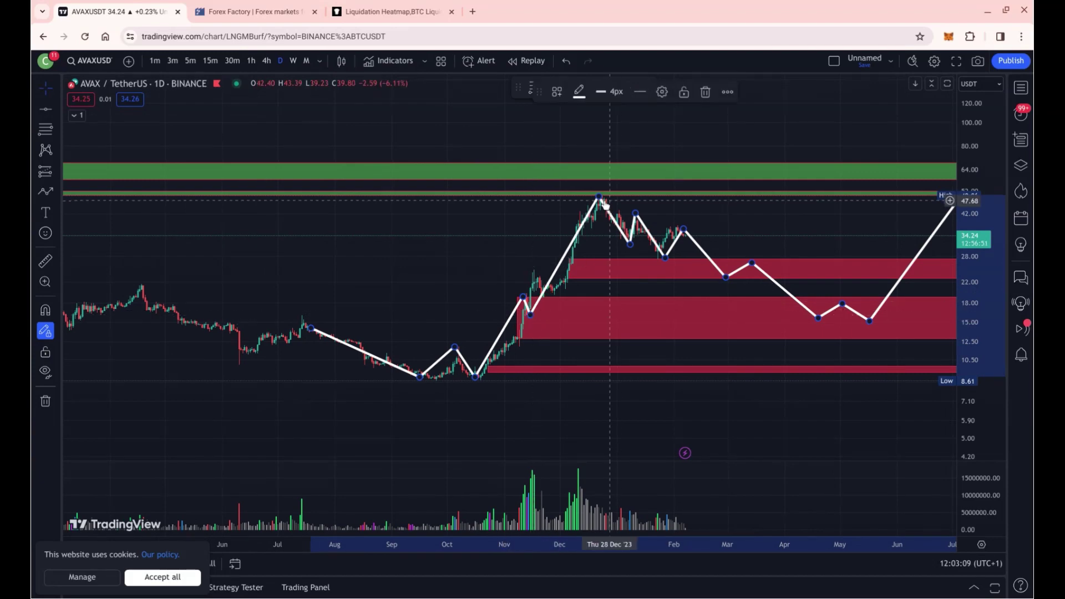
left_click_drag(600, 197, 533, 267)
left_click_drag(630, 245, 555, 297)
Step: Realign the following path points to the December high, both early-January swings, the late-January low at 27.03 and the early-February high
left_click_drag(629, 217, 599, 199)
mouse_move(664, 257)
left_mouse_down()
mouse_move(633, 243)
mouse_move(657, 219)
mouse_move(637, 216)
left_mouse_up()
mouse_move(728, 281)
left_mouse_down()
mouse_move(690, 287)
mouse_move(665, 266)
left_mouse_up()
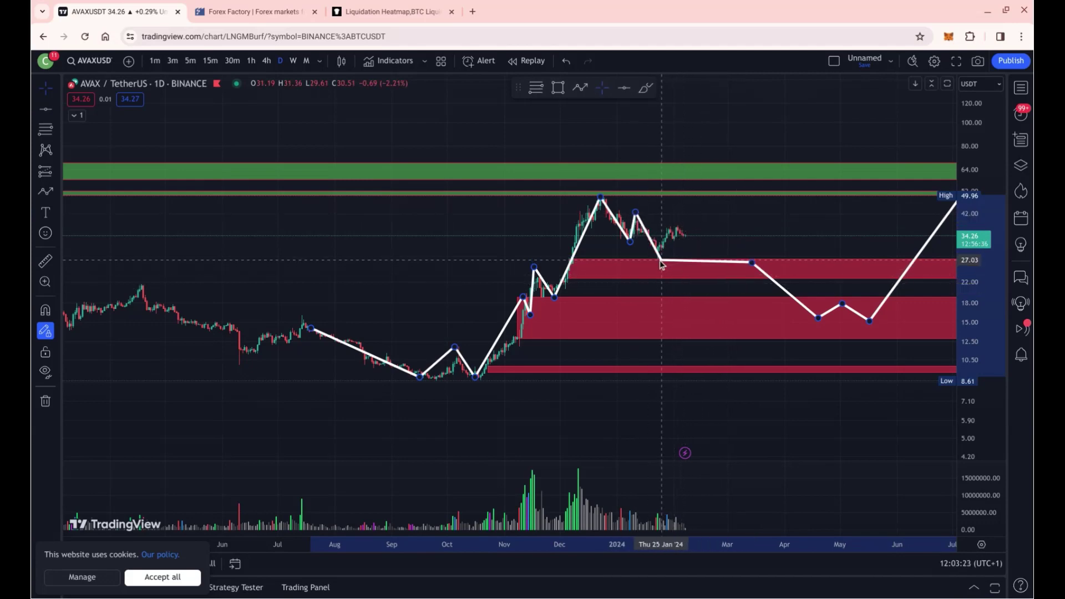
left_click_drag(752, 265, 677, 233)
Step: Shift the projected path earlier, with a low at about 18, a rebound to about 25 and a second low at about 16
left_click_drag(819, 317, 749, 305)
left_click_drag(843, 303, 764, 272)
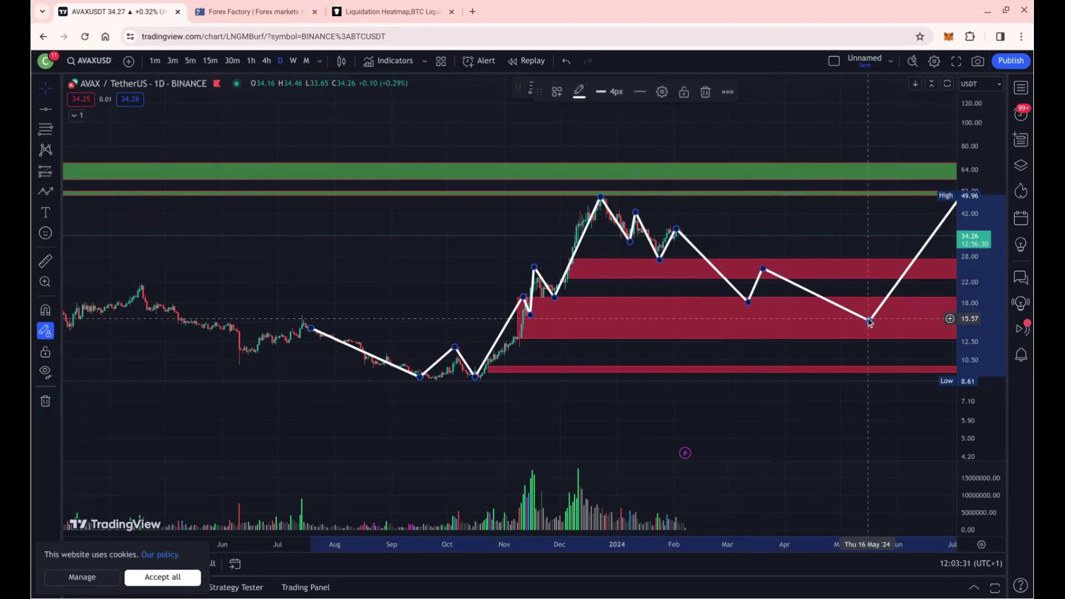
left_click_drag(869, 320, 785, 314)
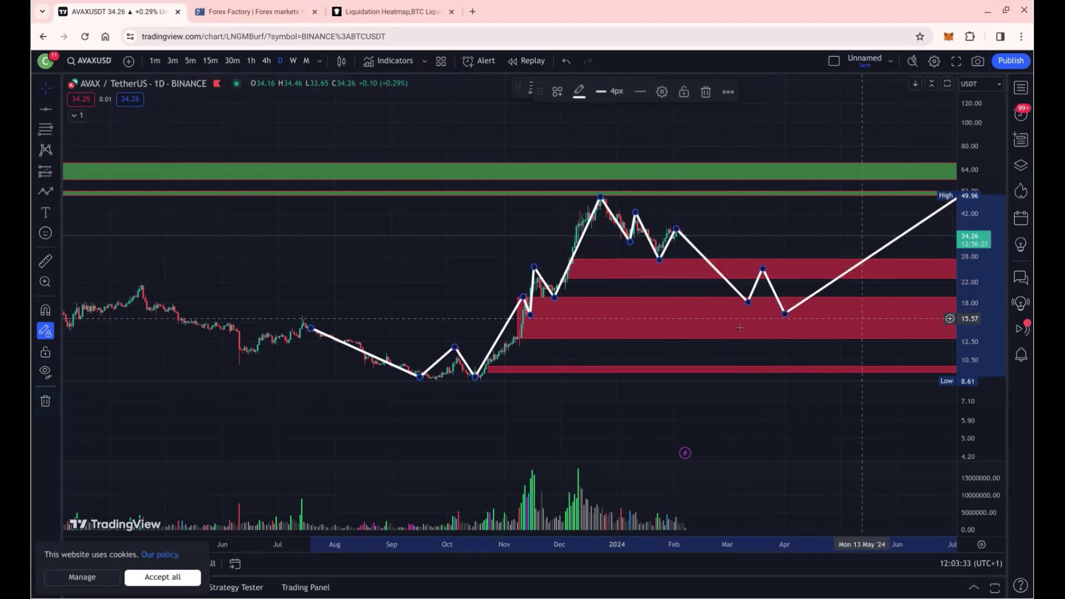
Step: Lower the first projected low in March 2024 to about 16 inside the middle red zone
scroll(754, 250, "up", 3)
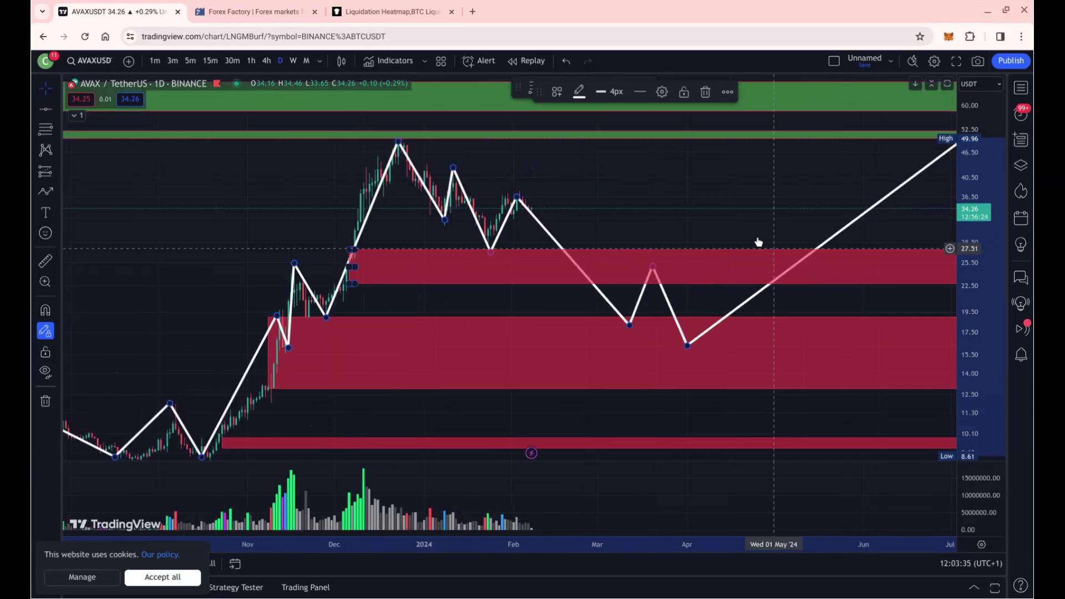
scroll(750, 232, "up", 2)
left_click_drag(455, 225, 648, 268)
scroll(573, 333, "down", 1)
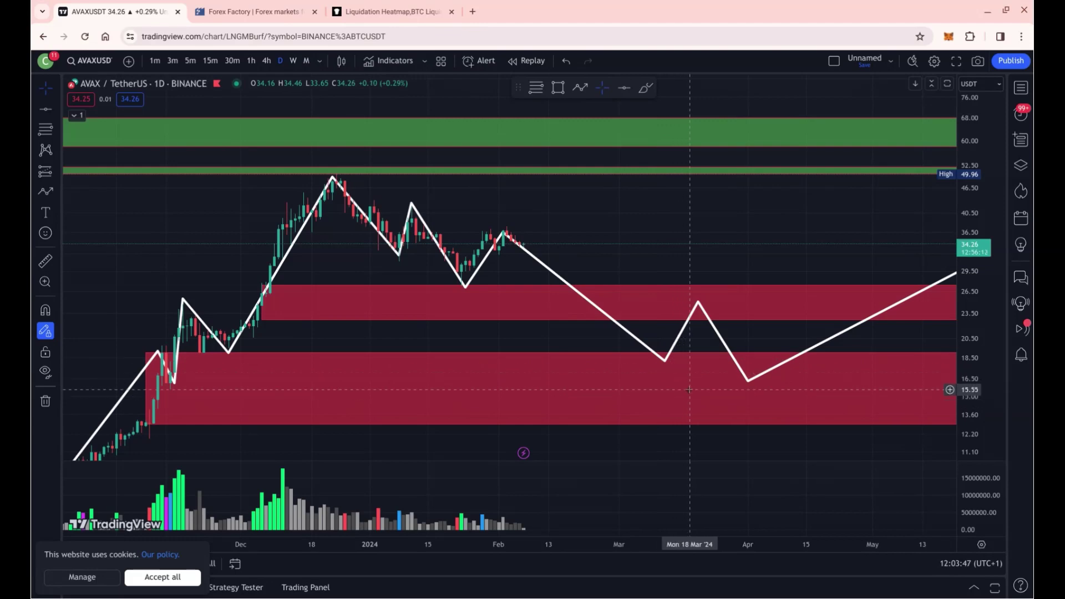
left_click_drag(666, 361, 654, 383)
Step: Draw a red horizontal line at 31.32 along the wick of the early-January 2024 low
scroll(572, 280, "up", 3)
left_click_drag(533, 222, 877, 300)
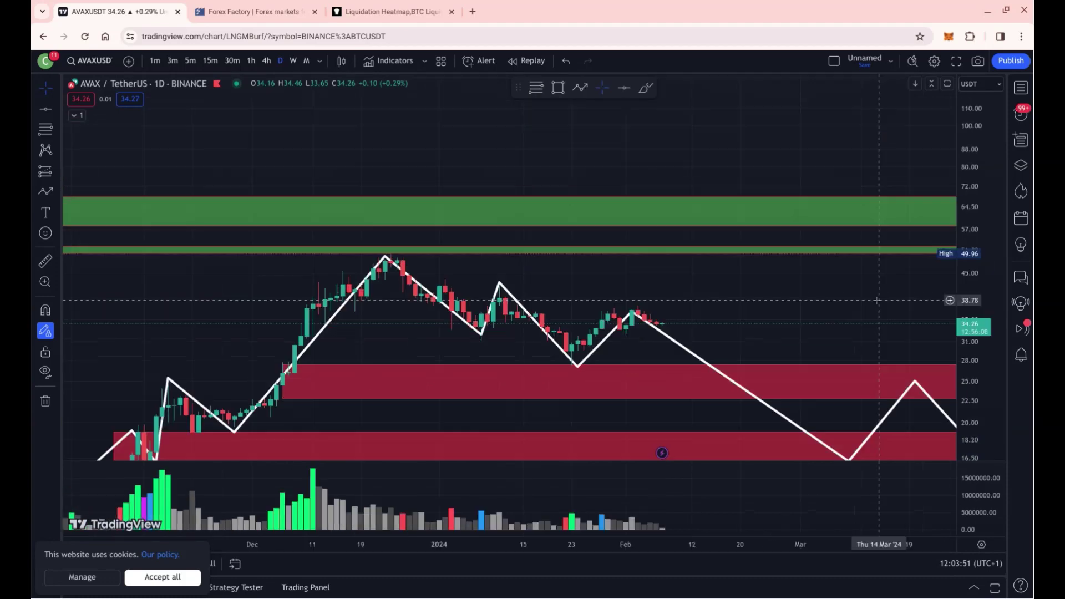
left_click_drag(975, 418, 910, 335)
scroll(740, 299, "up", 2)
left_click_drag(646, 290, 755, 237)
scroll(775, 271, "down", 3)
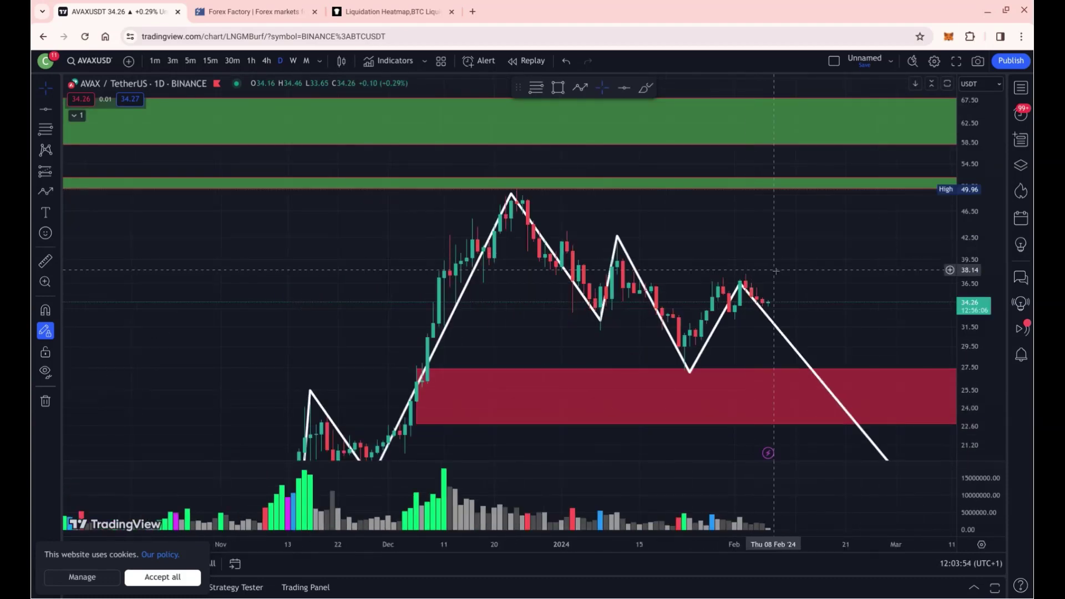
left_click(625, 95)
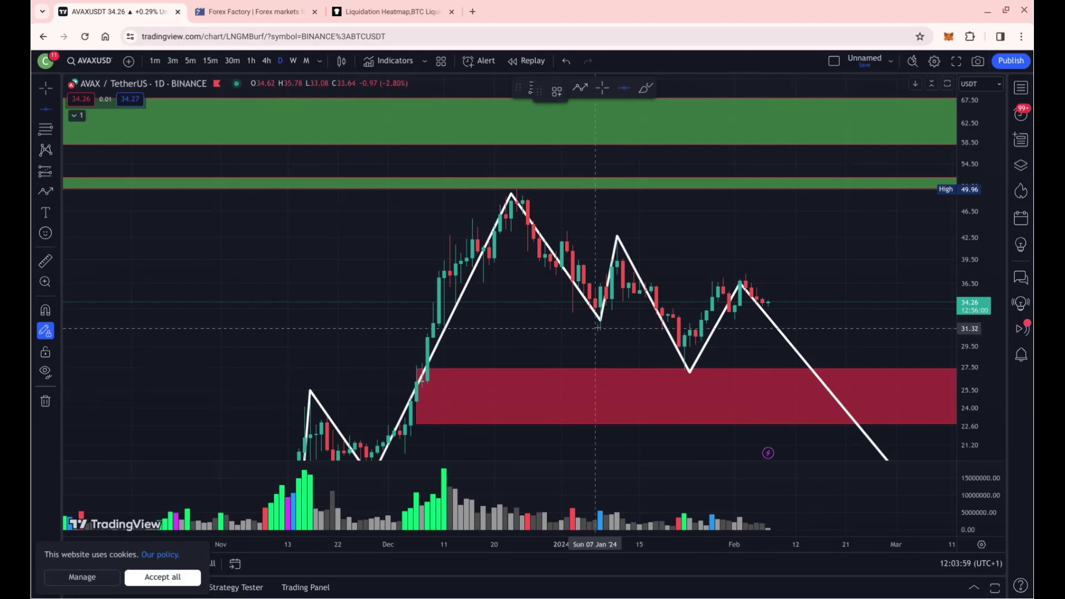
left_click(596, 329)
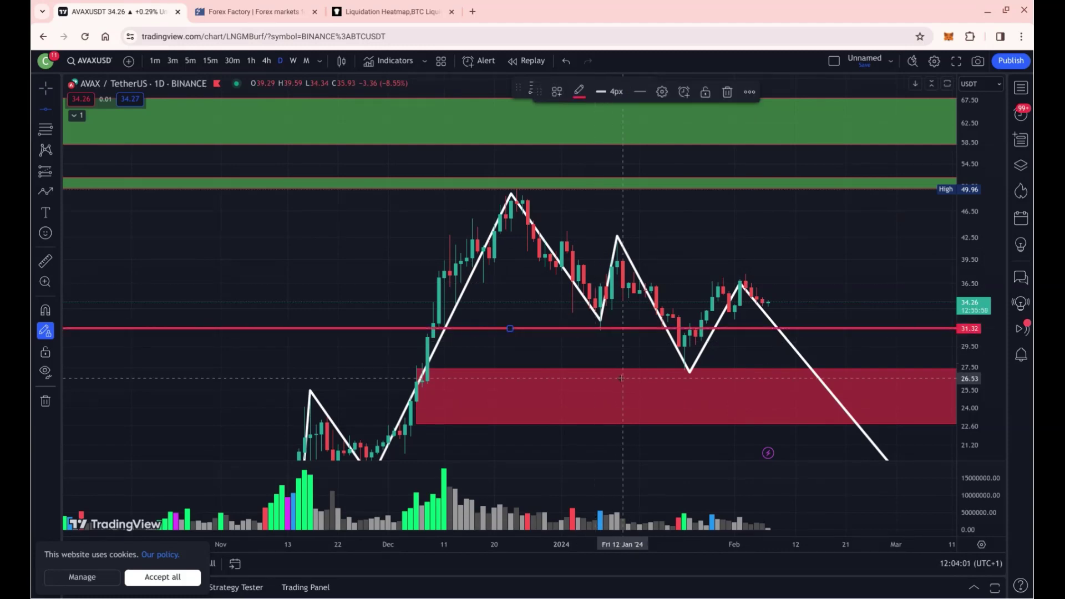
key("Escape")
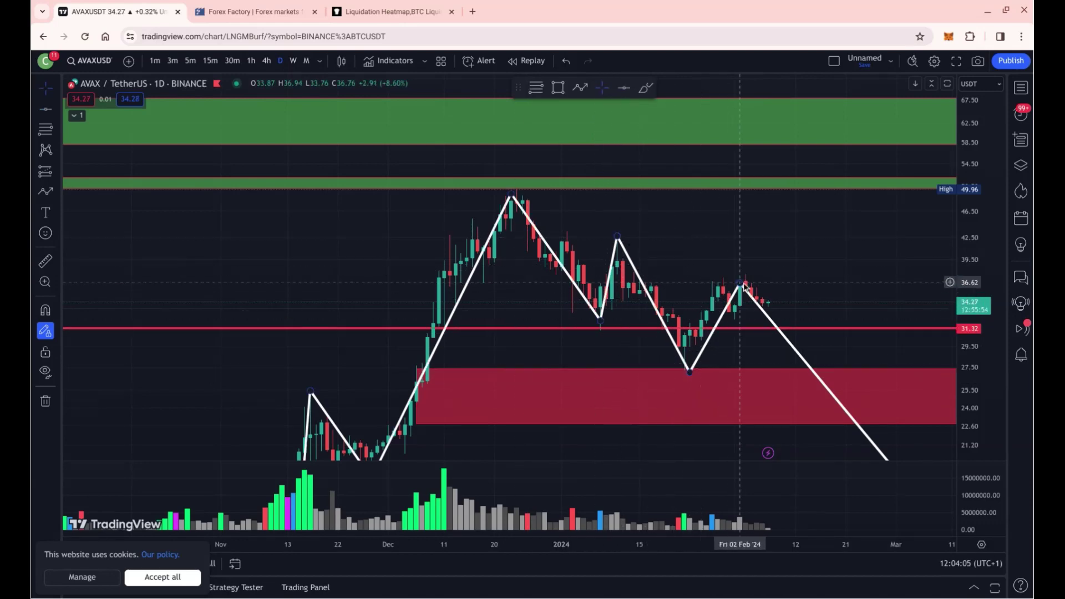
Step: Follow the projected path from the early-February high through the new horizontal line and the two red zones beneath it
left_click_drag(824, 290, 551, 110)
left_click_drag(574, 272, 667, 369)
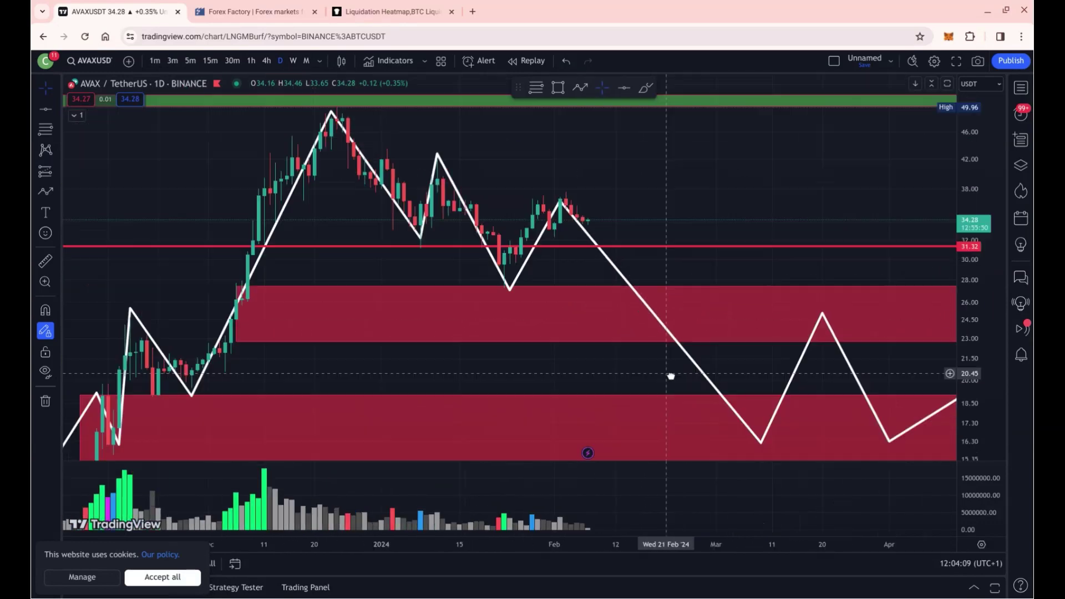
scroll(664, 367, "up", 1)
left_click_drag(965, 266, 961, 327)
scroll(522, 214, "down", 3)
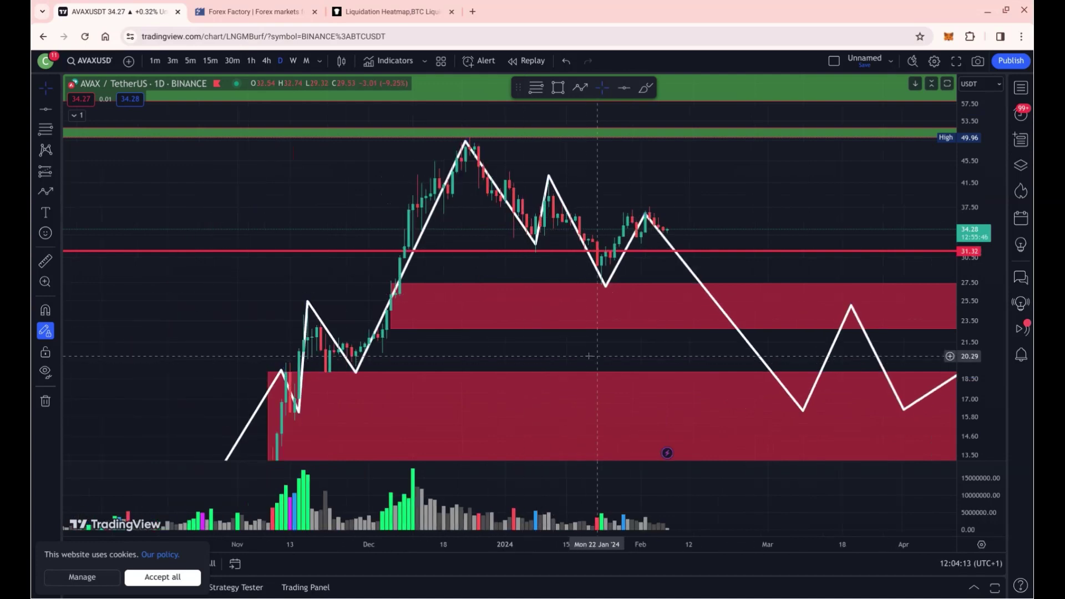
left_click_drag(590, 357, 447, 269)
scroll(447, 269, "down", 3)
left_click_drag(568, 253, 447, 297)
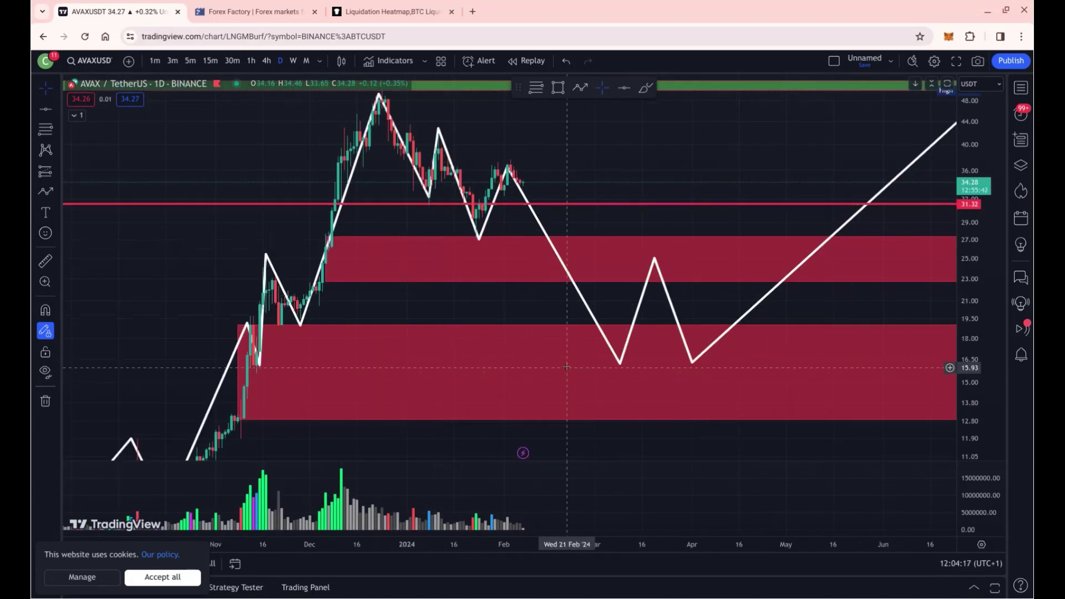
scroll(580, 369, "down", 3)
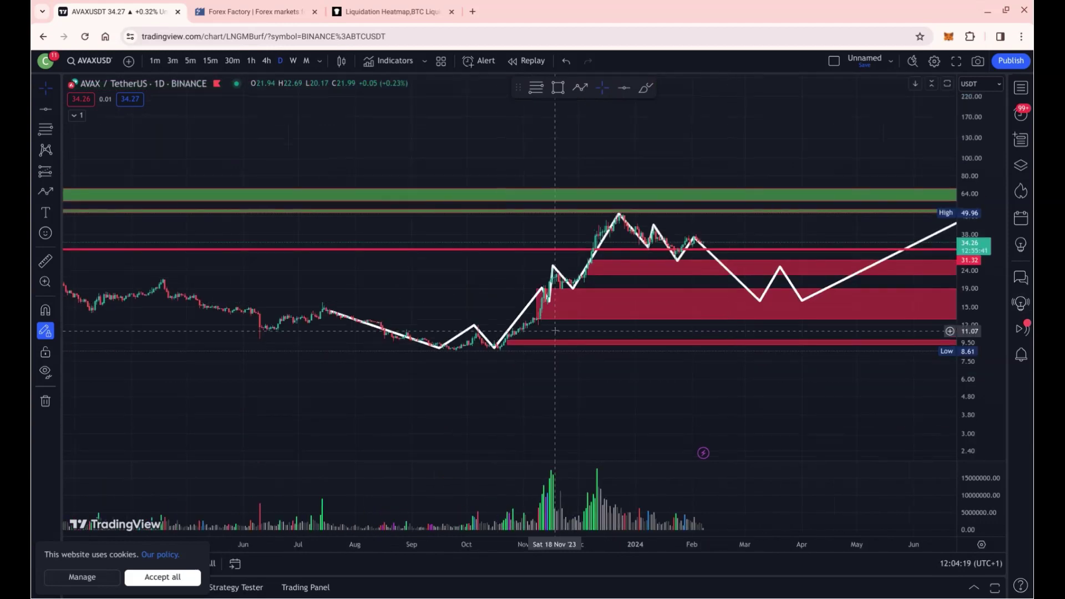
Step: Draw a red horizontal line at 11.89 along the early-October 2023 swing high between the two October lows
scroll(556, 332, "down", 3)
left_click_drag(966, 388, 938, 98)
left_click_drag(542, 290, 486, 167)
scroll(504, 285, "up", 4)
left_click_drag(475, 335, 953, 266)
scroll(558, 286, "up", 6)
left_click_drag(964, 391, 968, 229)
left_click(627, 89)
left_click(509, 236)
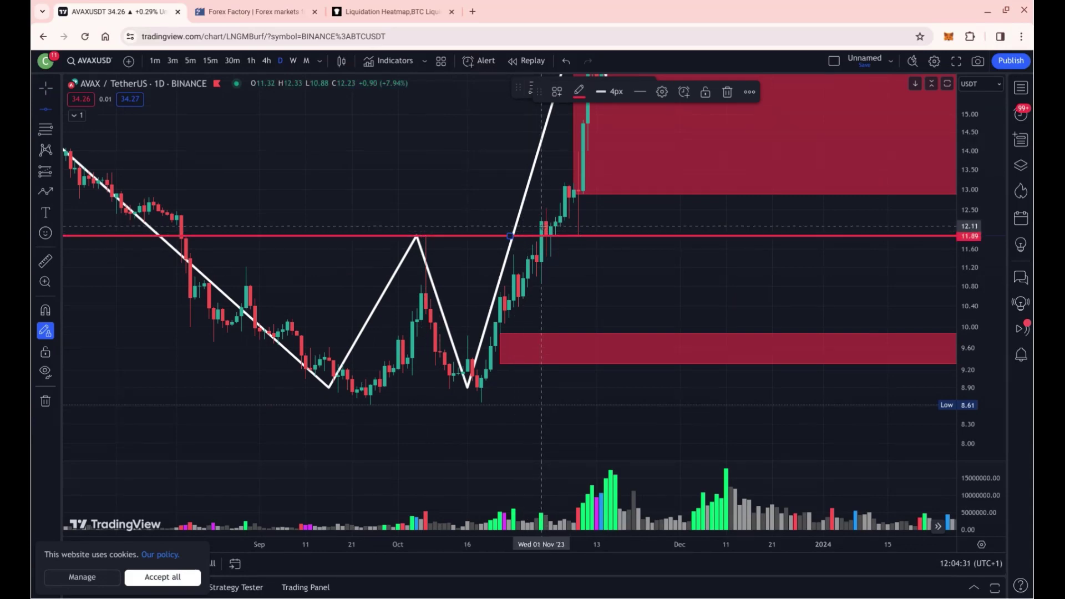
left_click(541, 225)
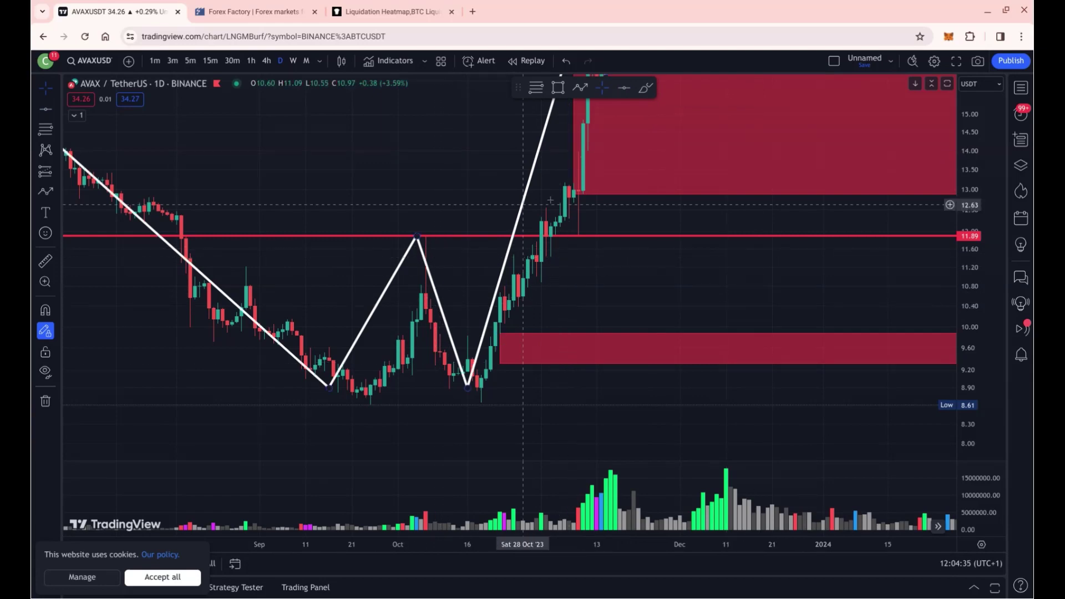
scroll(536, 297, "up", 1)
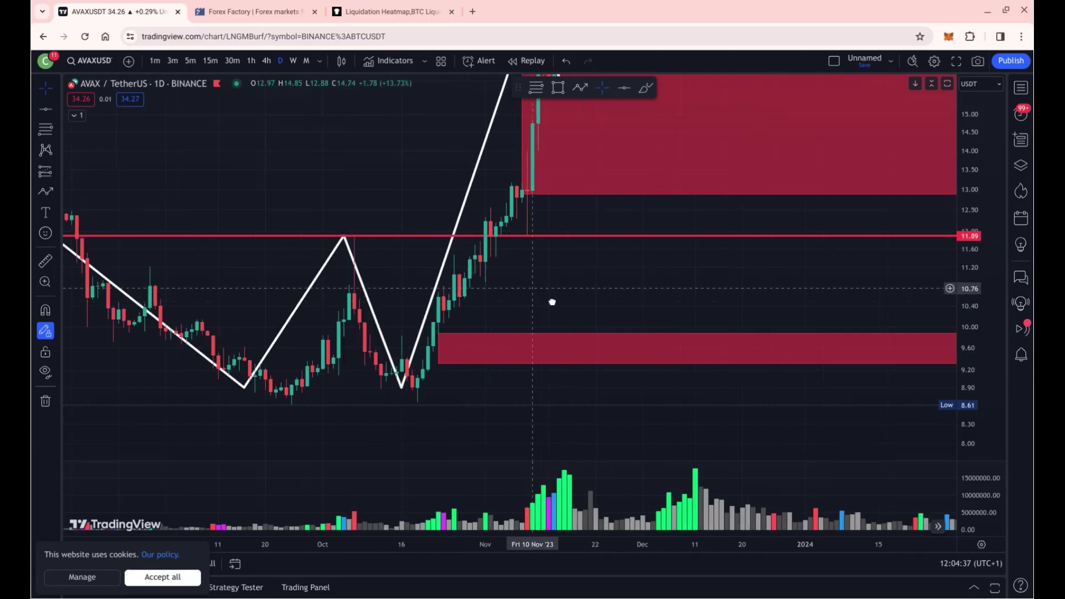
Step: Examine the October–November 2023 swings around the 11.89 line and the red zones above and below it
left_click_drag(552, 302, 600, 337)
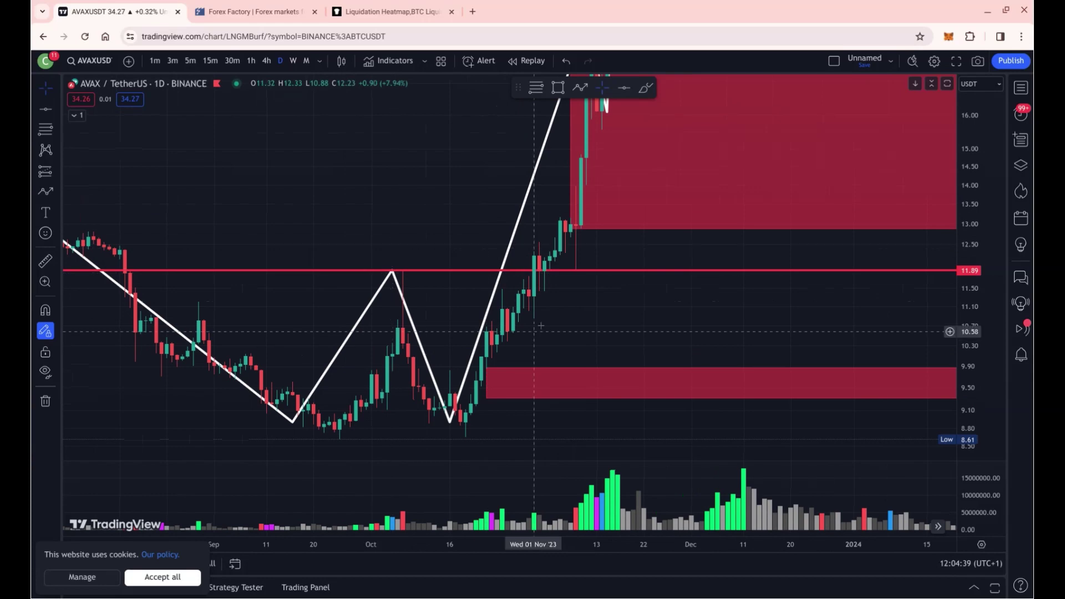
scroll(646, 333, "down", 1)
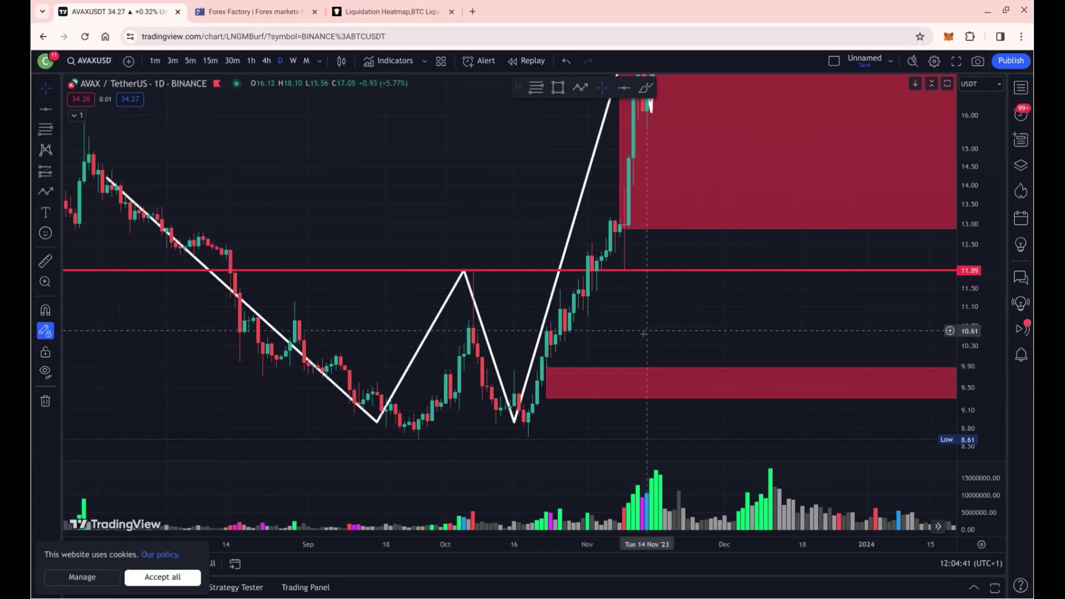
scroll(643, 333, "up", 3)
scroll(642, 355, "down", 2)
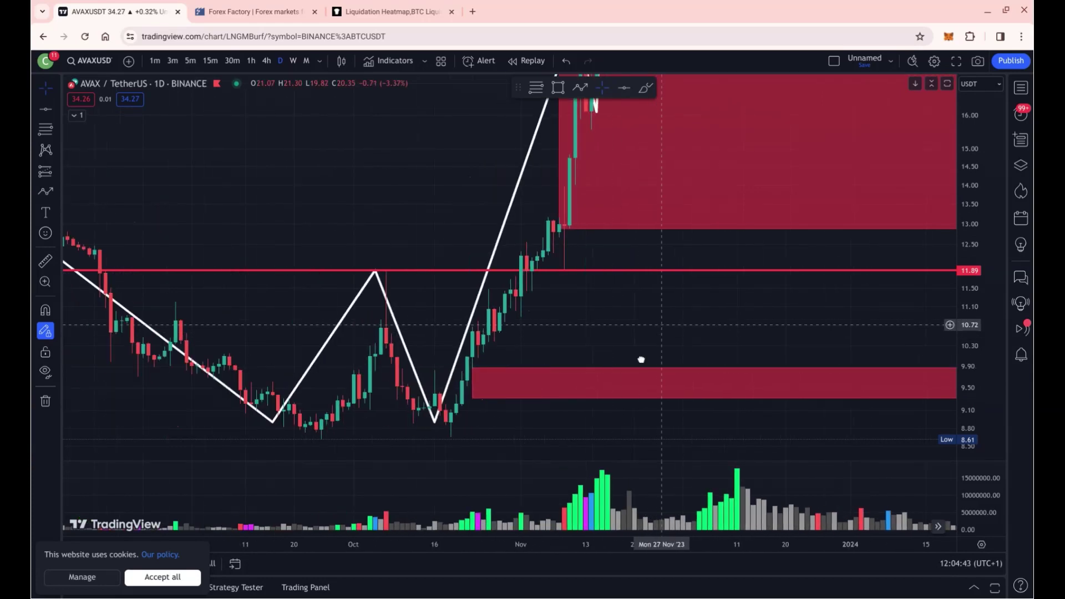
left_click_drag(641, 359, 469, 532)
left_click_drag(649, 183, 806, 19)
scroll(580, 424, "down", 2)
scroll(558, 424, "up", 2)
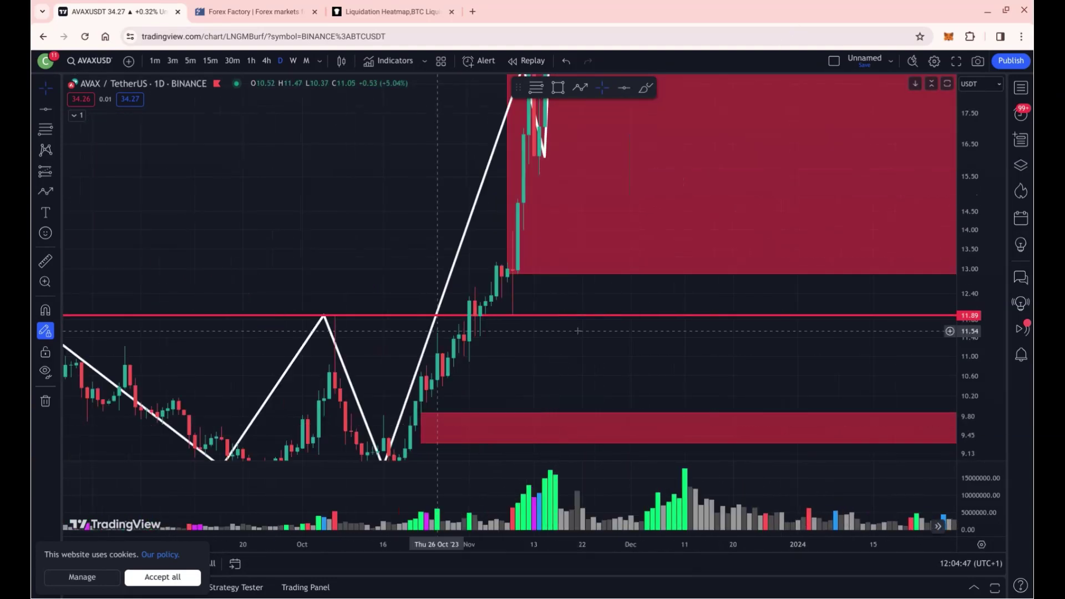
Step: Move the white swing path's mid-October 2023 low down to about 7.90 in late October
left_click_drag(609, 354, 728, 246)
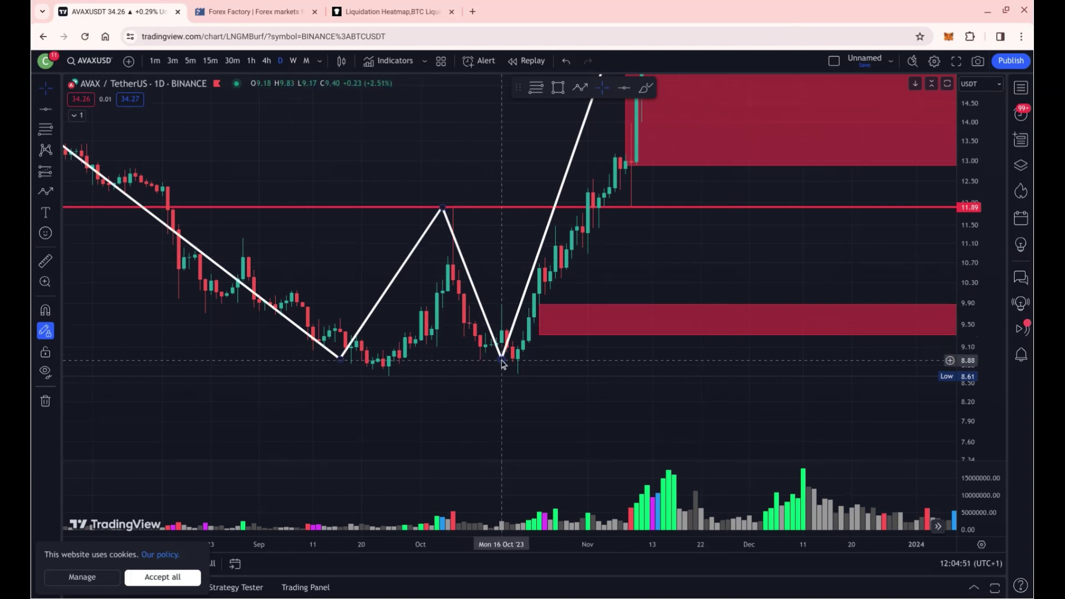
mouse_move(503, 359)
left_mouse_down()
mouse_move(483, 290)
mouse_move(519, 366)
mouse_move(571, 430)
left_mouse_up()
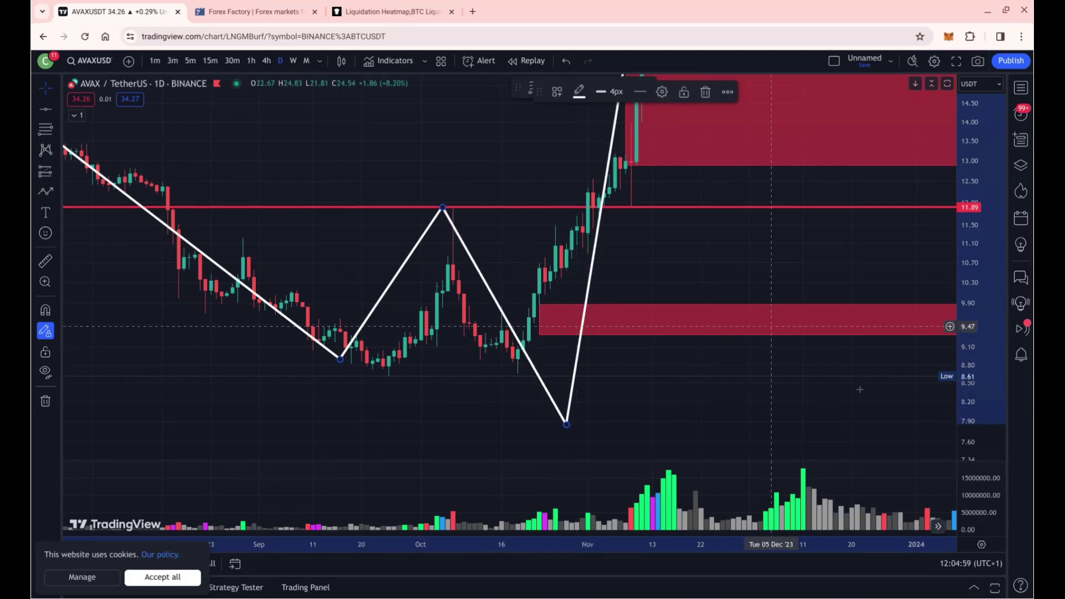
Step: Review the swings from December 2023 to February 2024 and the projected decline through the 31.32 line into the red zone
scroll(499, 274, "up", 5)
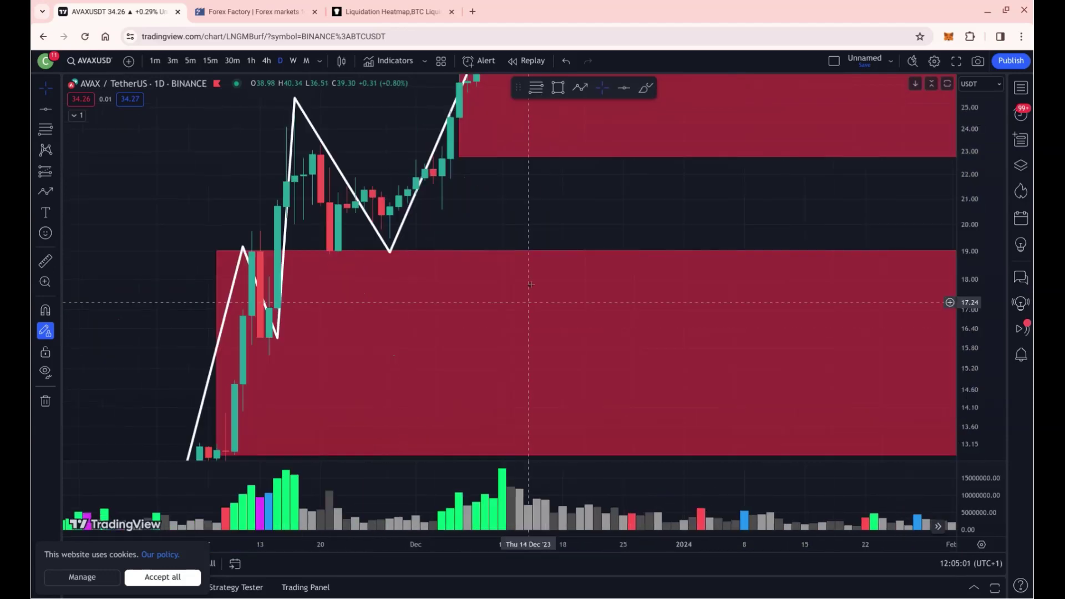
scroll(530, 284, "up", 1)
left_click_drag(530, 284, 499, 491)
scroll(587, 244, "up", 3)
left_click_drag(498, 264, 344, 370)
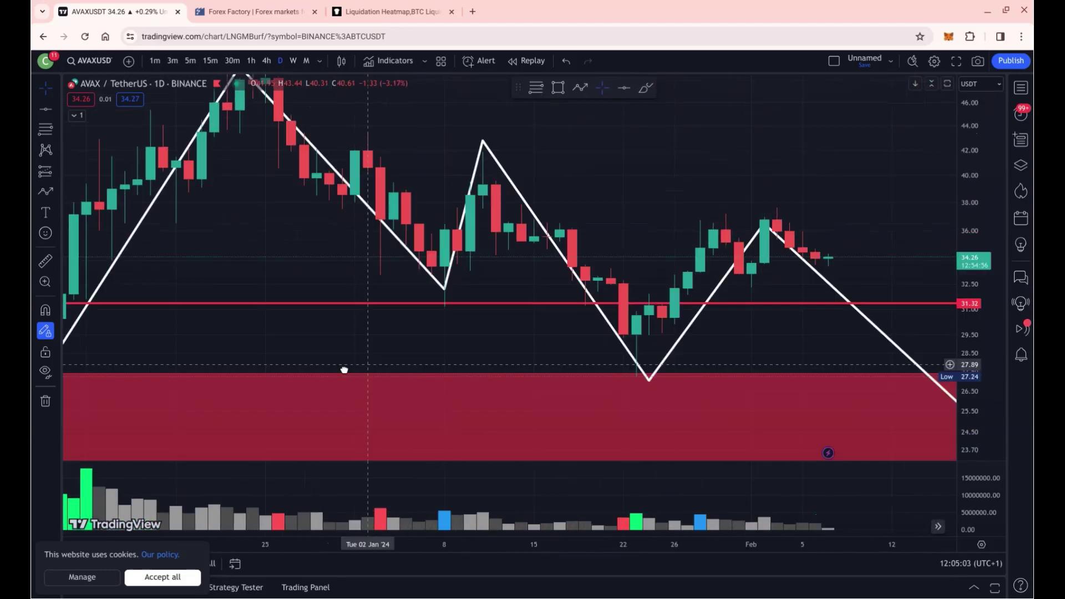
scroll(502, 371, "down", 3)
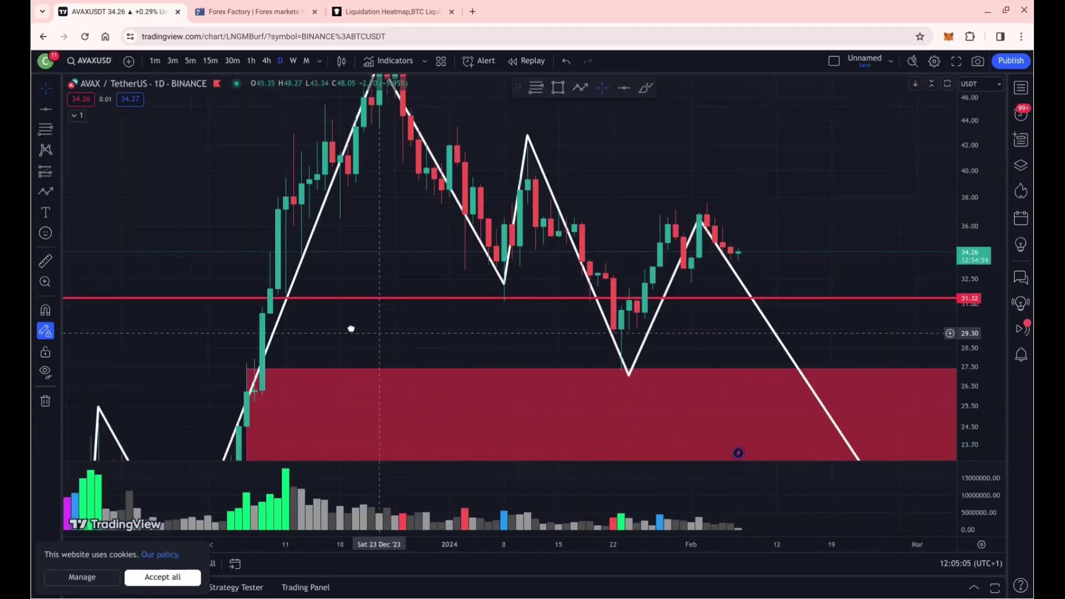